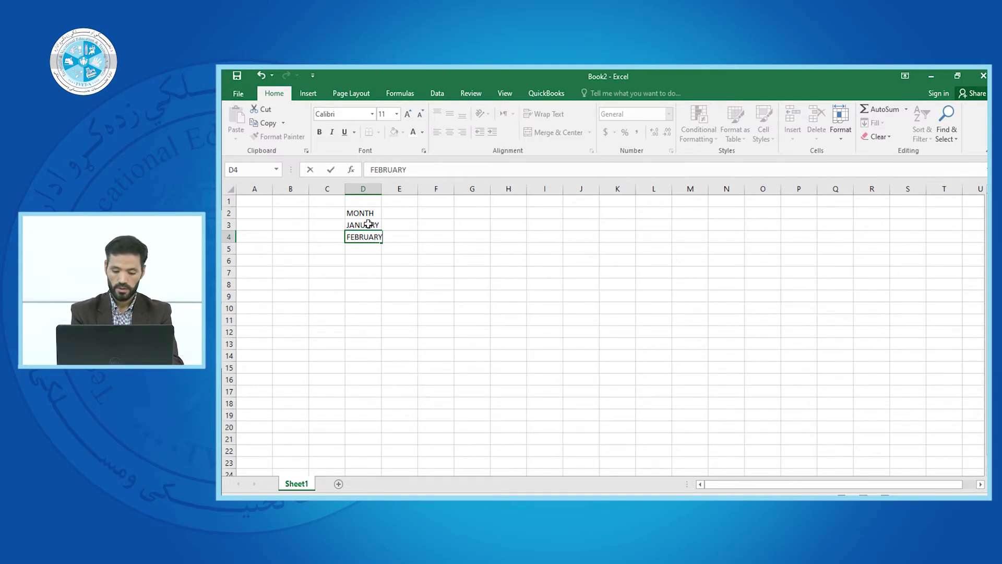
- Continue the month list below FEBRUARY with MARCH in D5 and APRIL in D6
key("Return")
type("MA")
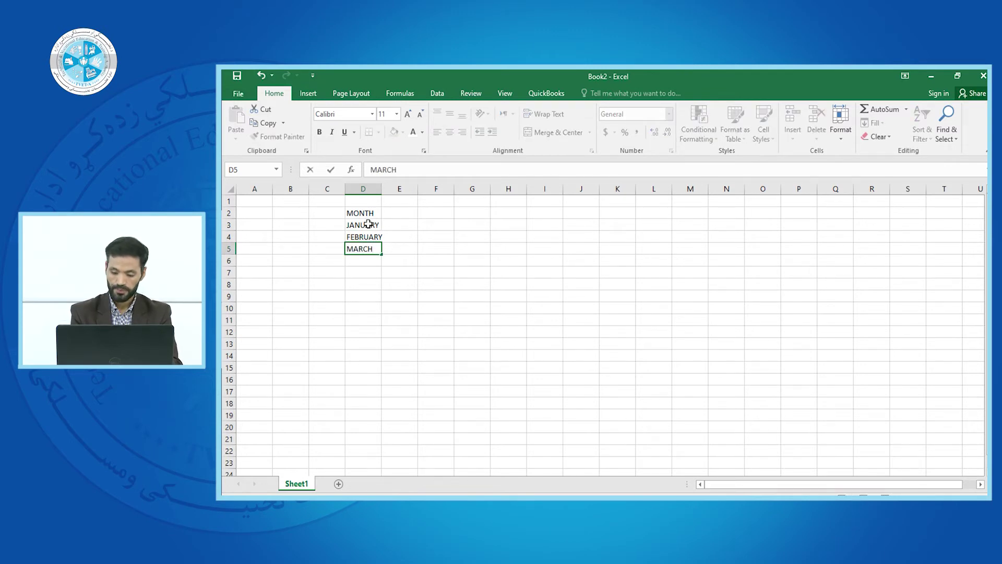
type("RCH")
key("Return")
type("AP")
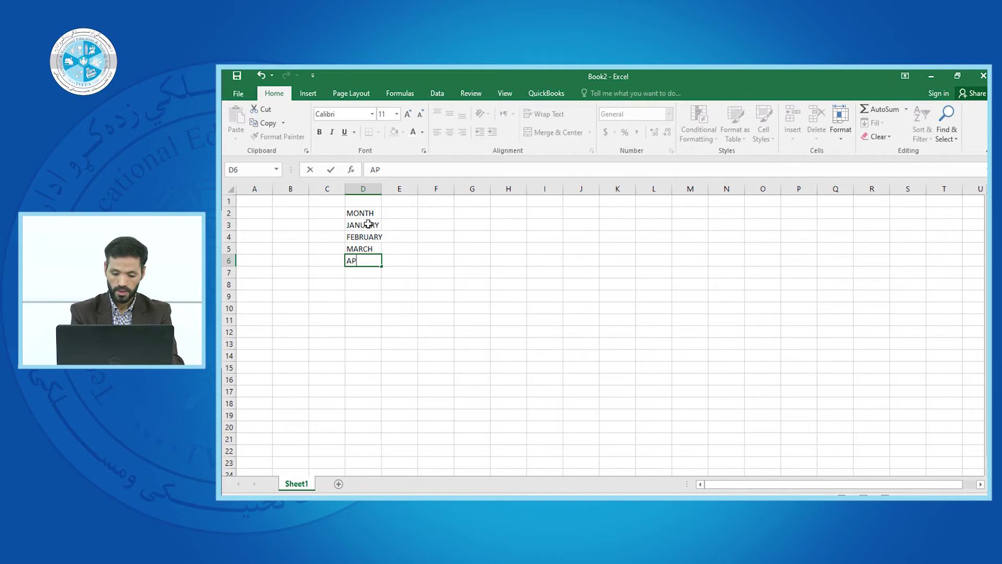
type("RIL")
- Enter the column headers MOUSE in E2 and KEYBOARD in F2
left_click(398, 215)
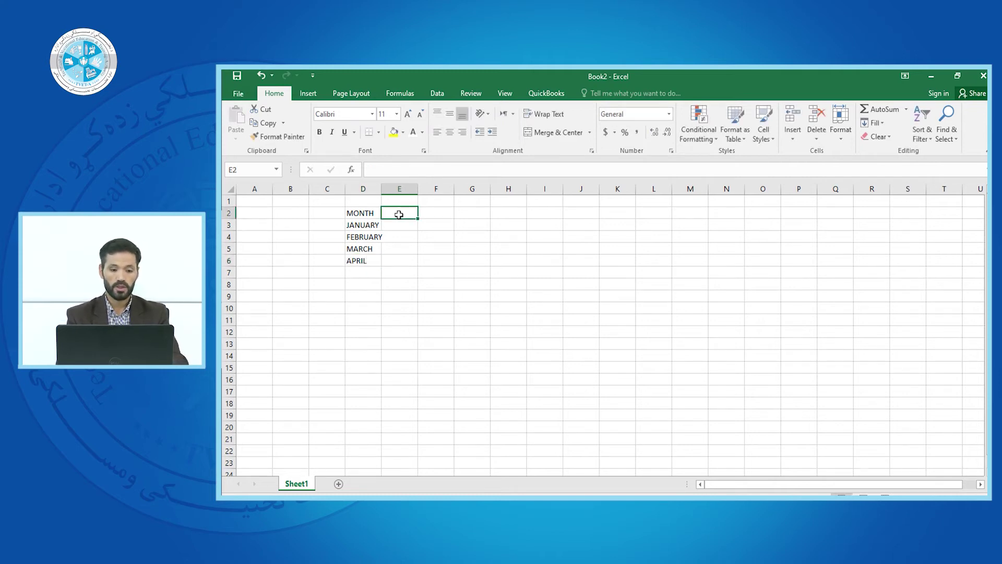
type("MOUSE")
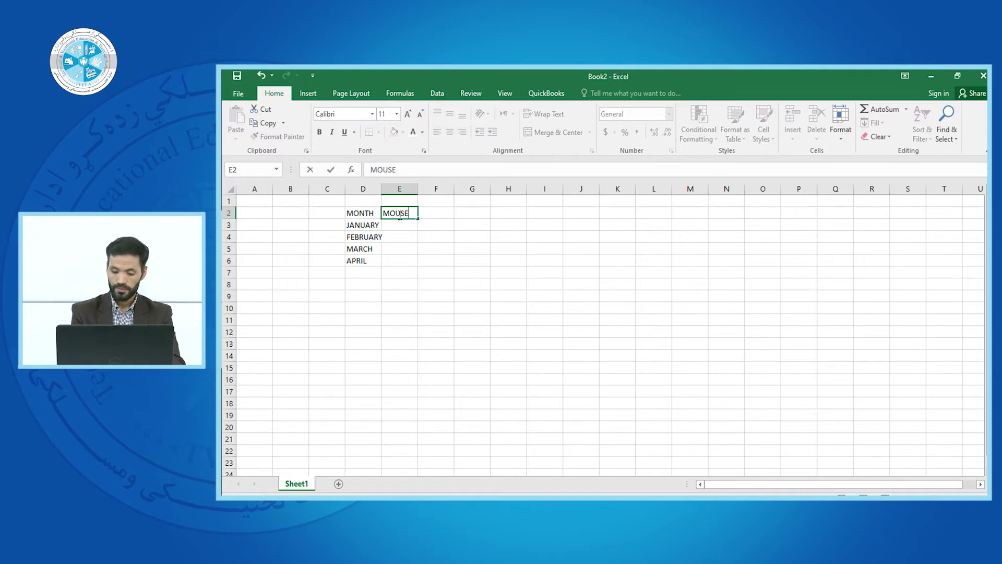
key("Tab")
type("K")
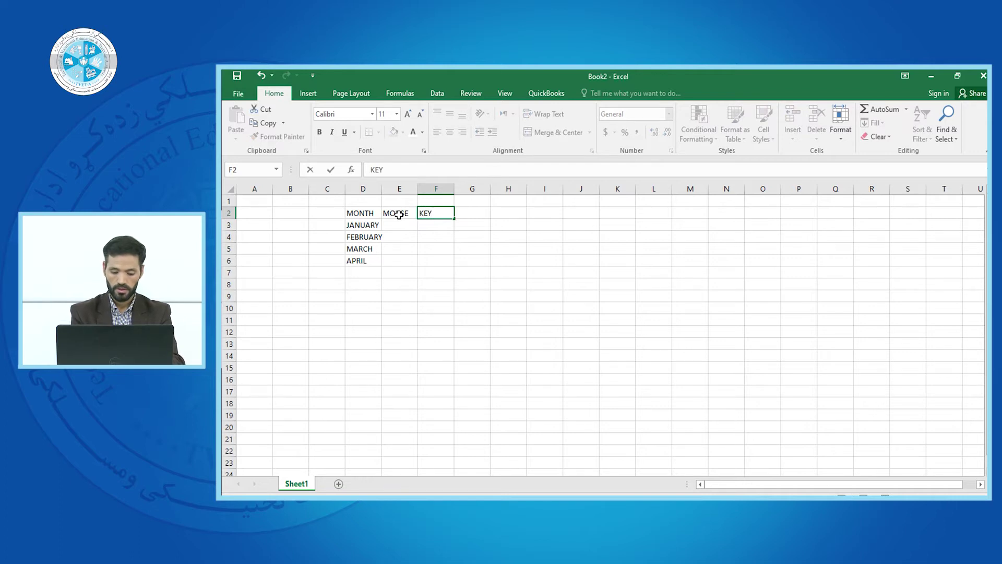
type("EYBOARD")
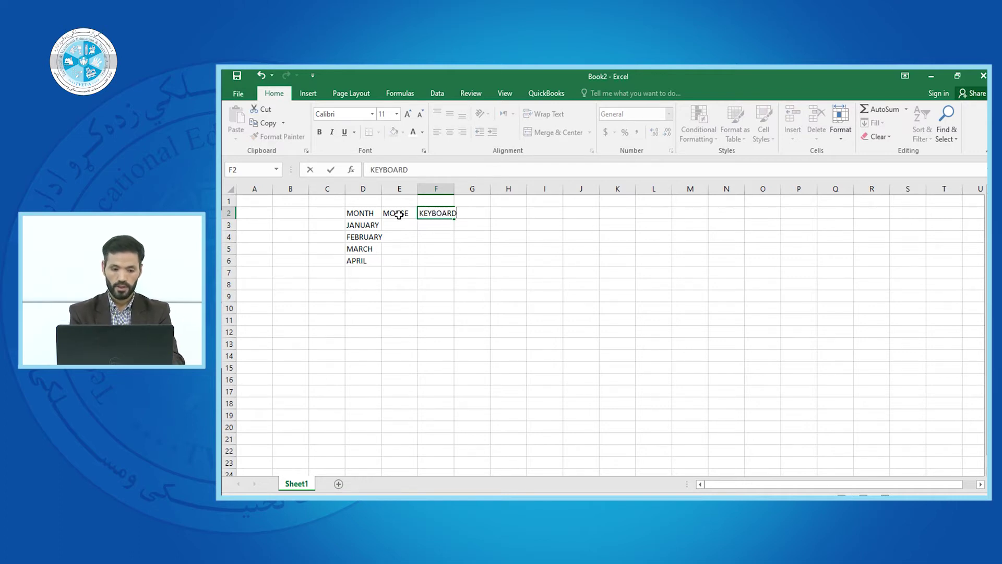
key("Tab")
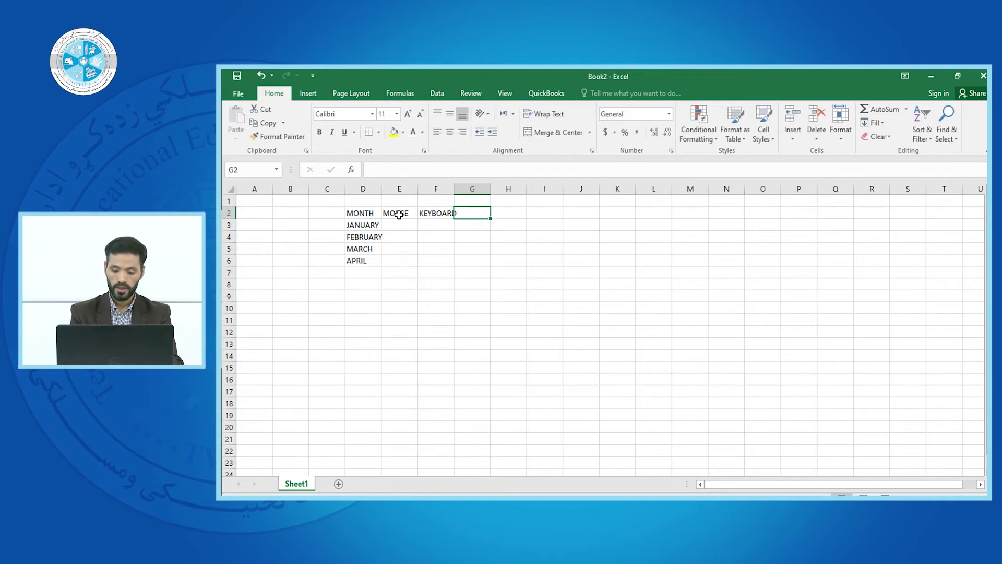
- Enter the column headers MONITOR in G2 and CPU in H2
type("MOINI")
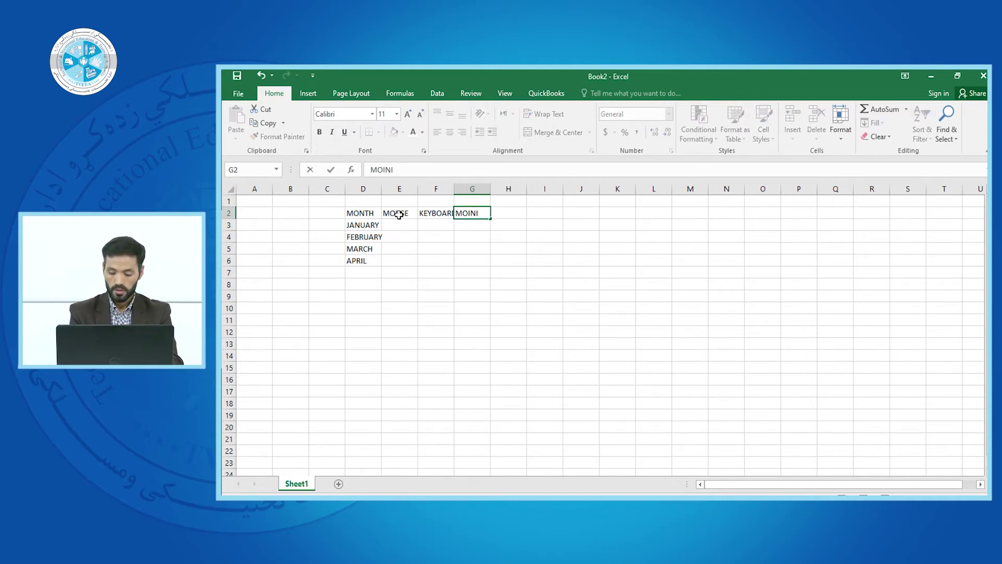
key("BackSpace")
key("BackSpace")
type("NI")
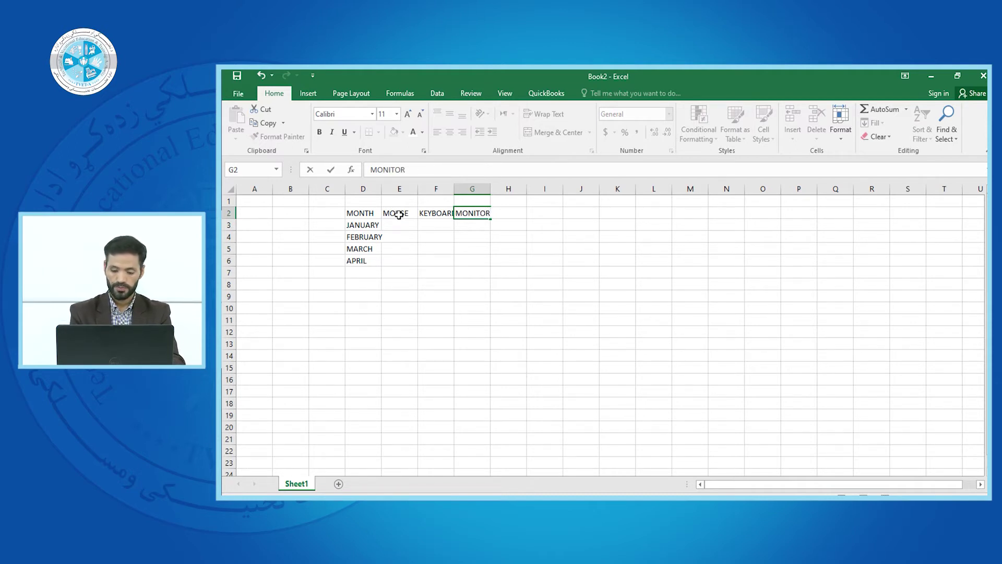
type("TOR")
key("Tab")
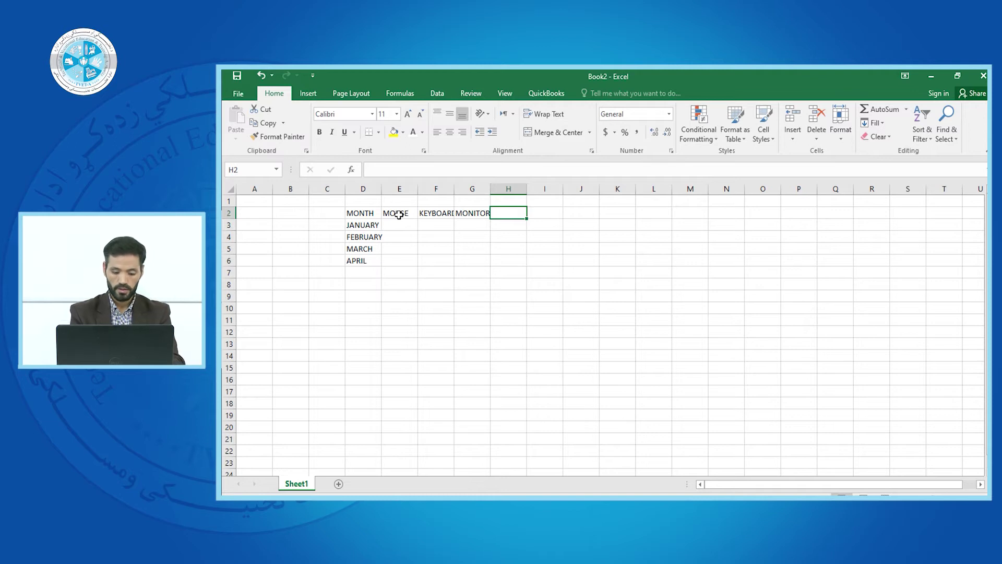
type("CPU")
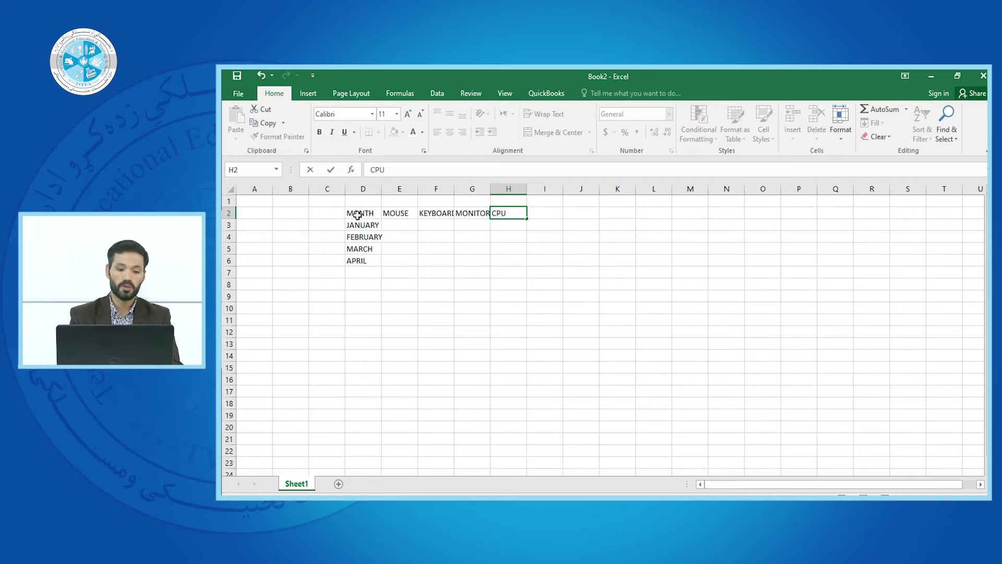
left_click(394, 224)
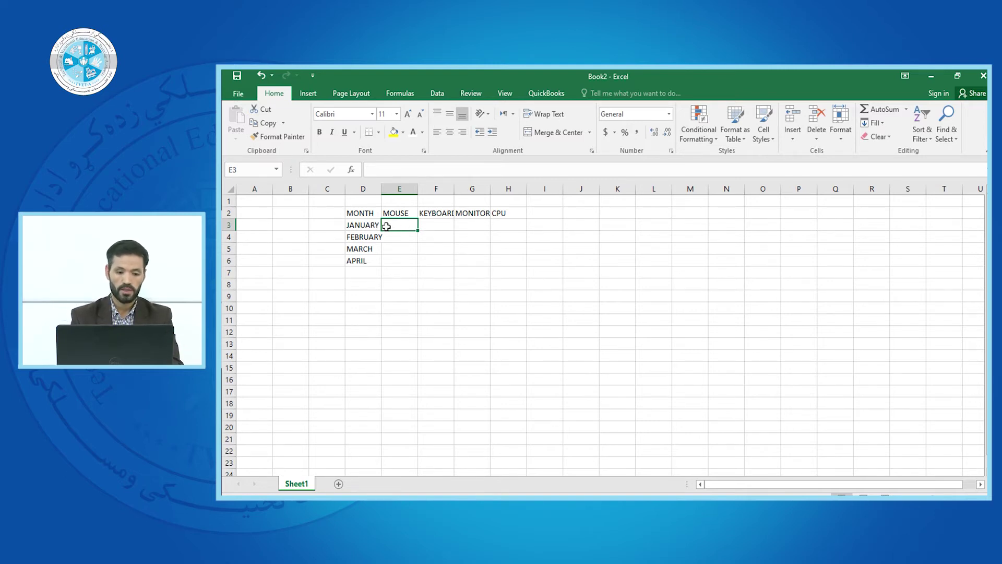
- Merge and center cells D1 to H1 above the table and enter the title EQUIPMENT SALE
left_click_drag(360, 200, 506, 200)
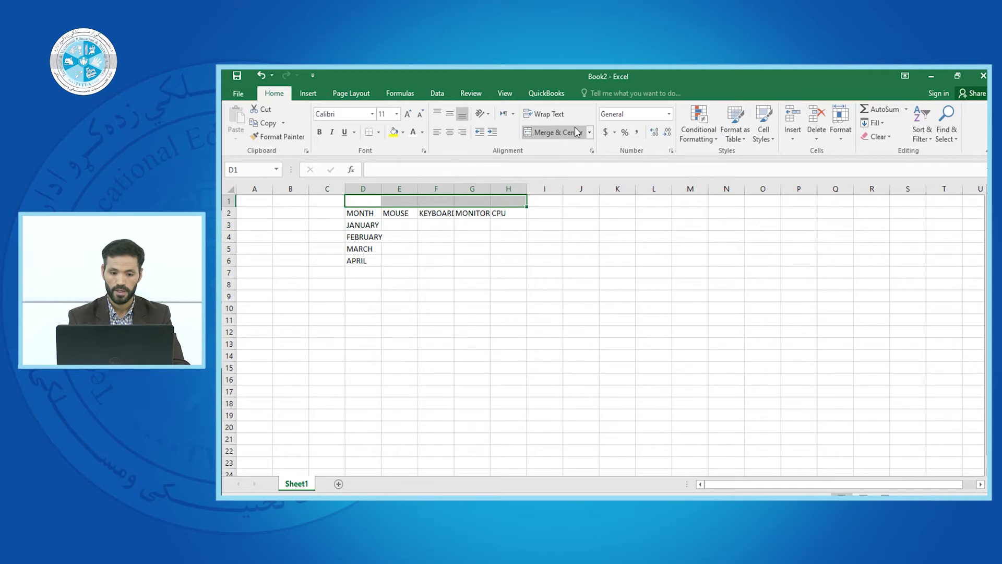
left_click(562, 136)
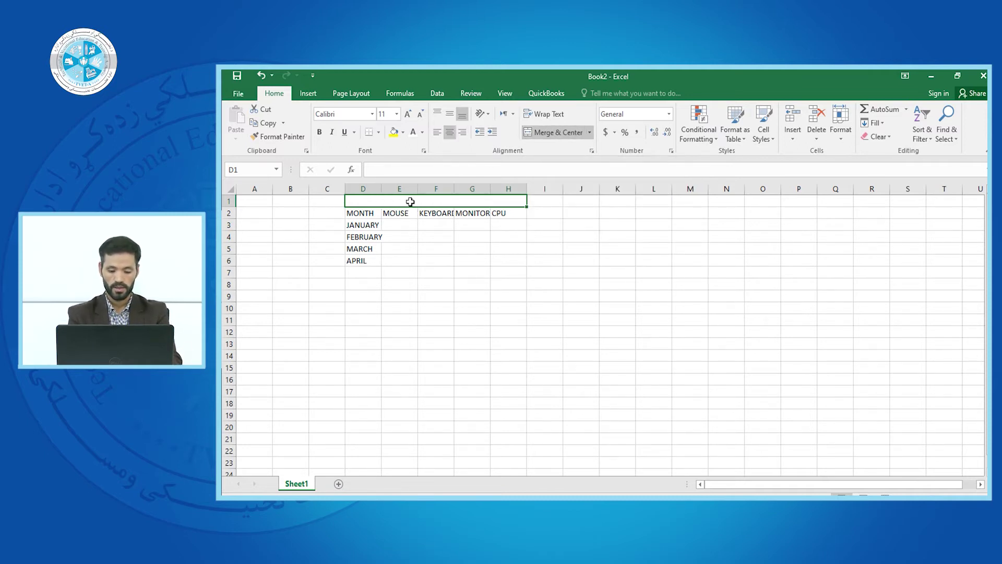
type("E")
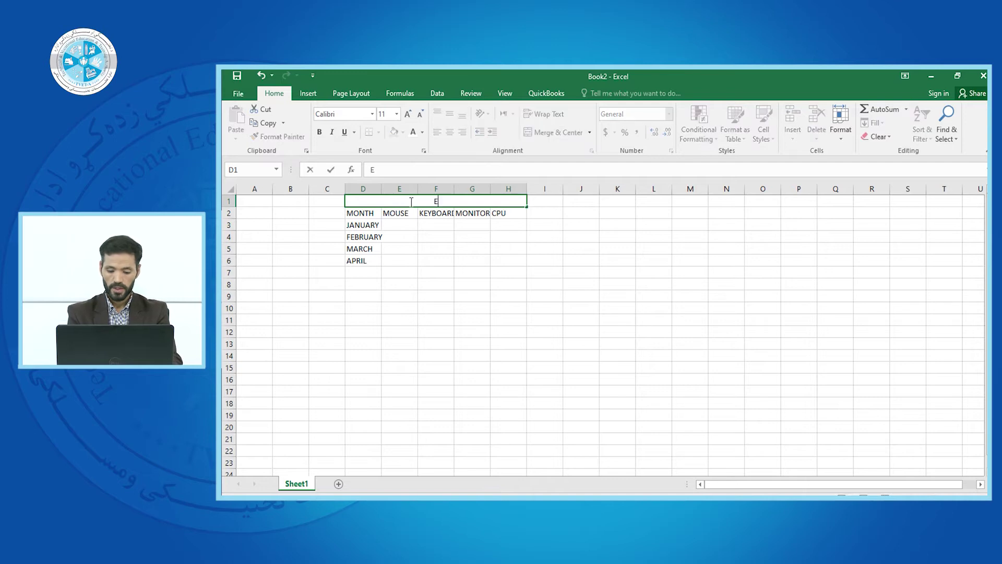
type("Q")
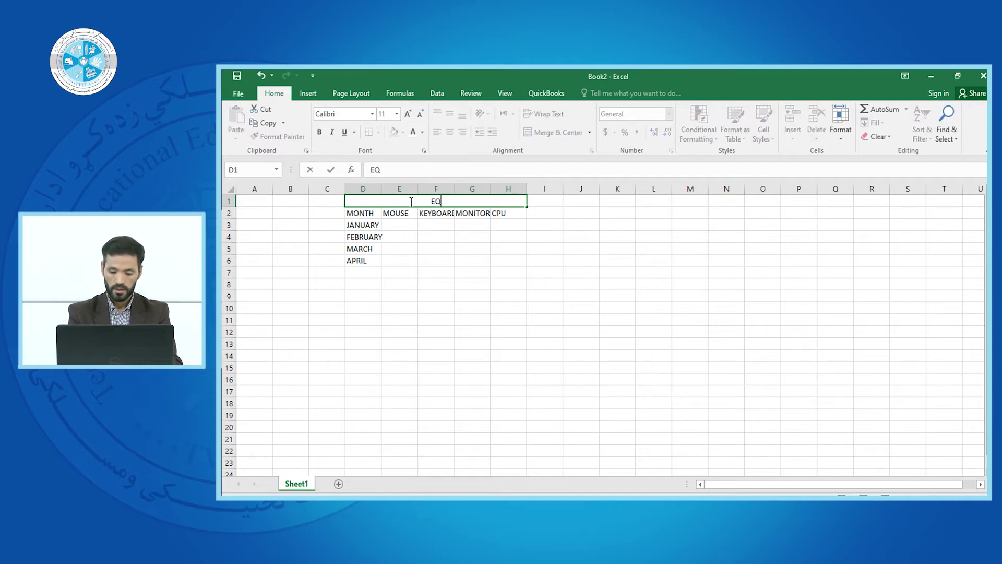
type("UIPMEN")
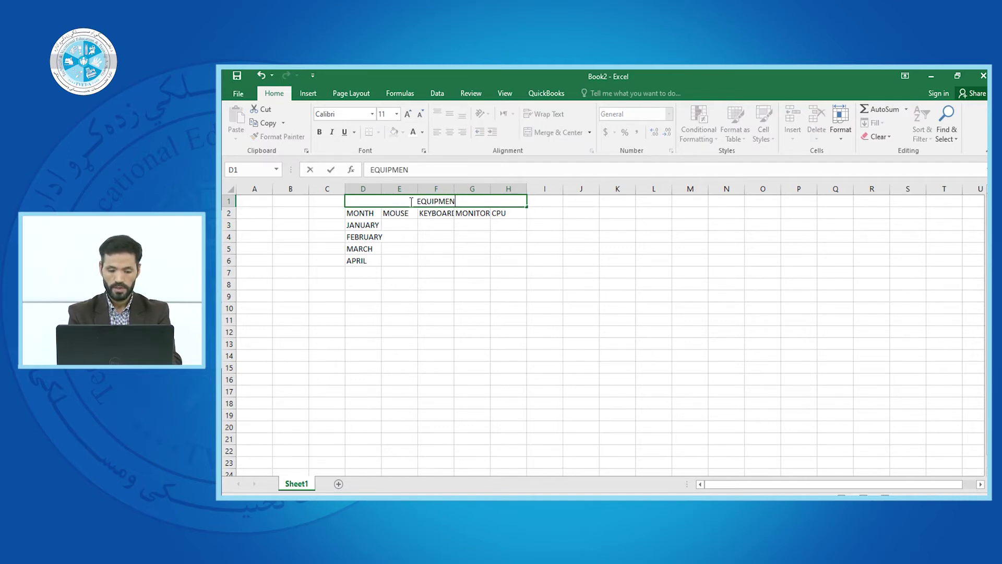
type("T SALE")
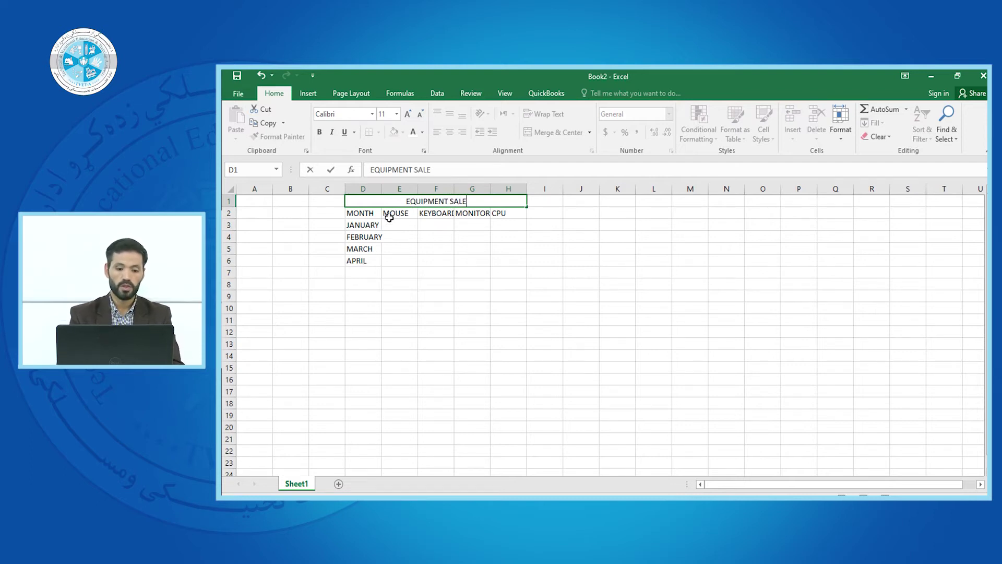
- Apply all borders to the table range D2 to H6
left_click_drag(359, 214, 493, 258)
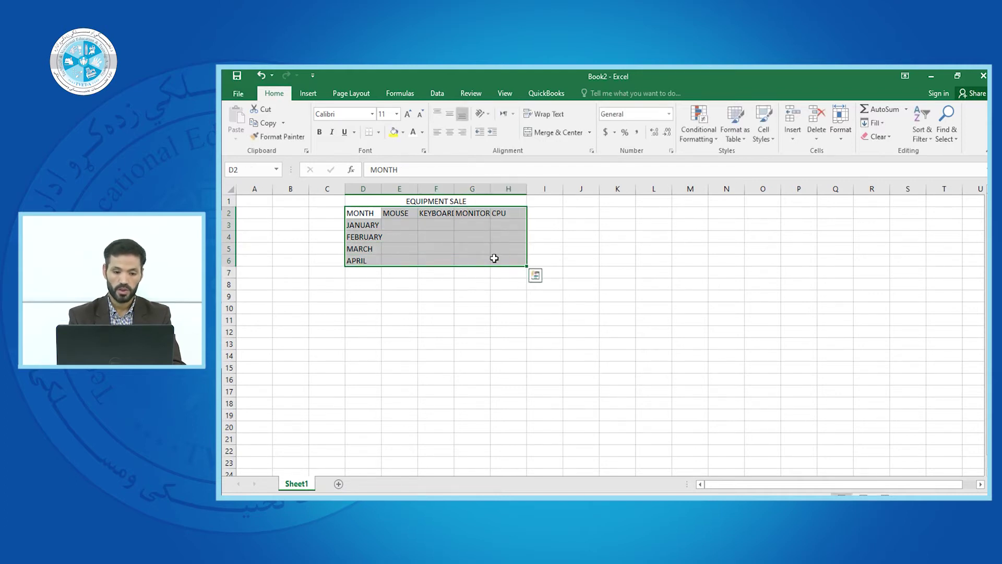
left_click(378, 133)
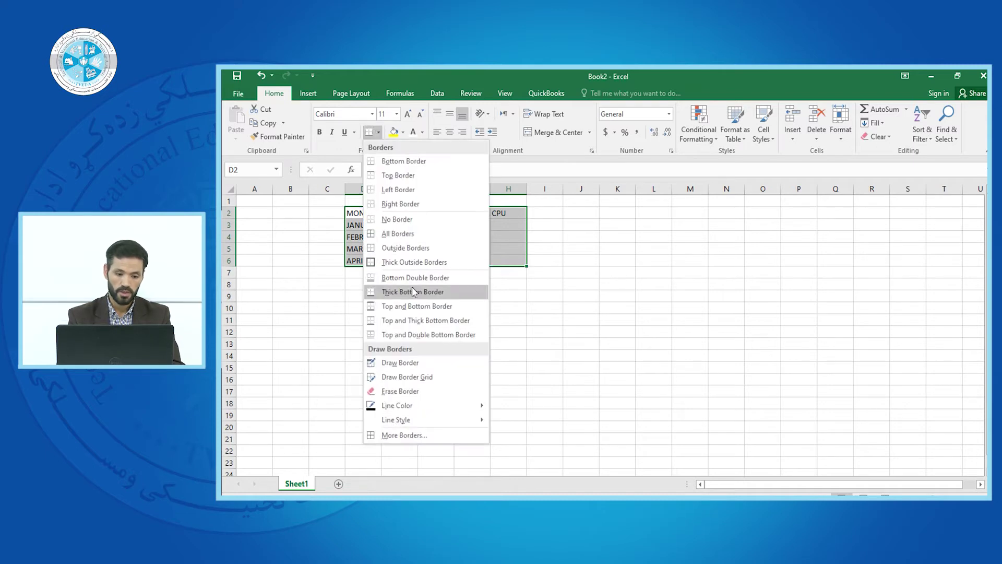
left_click(392, 233)
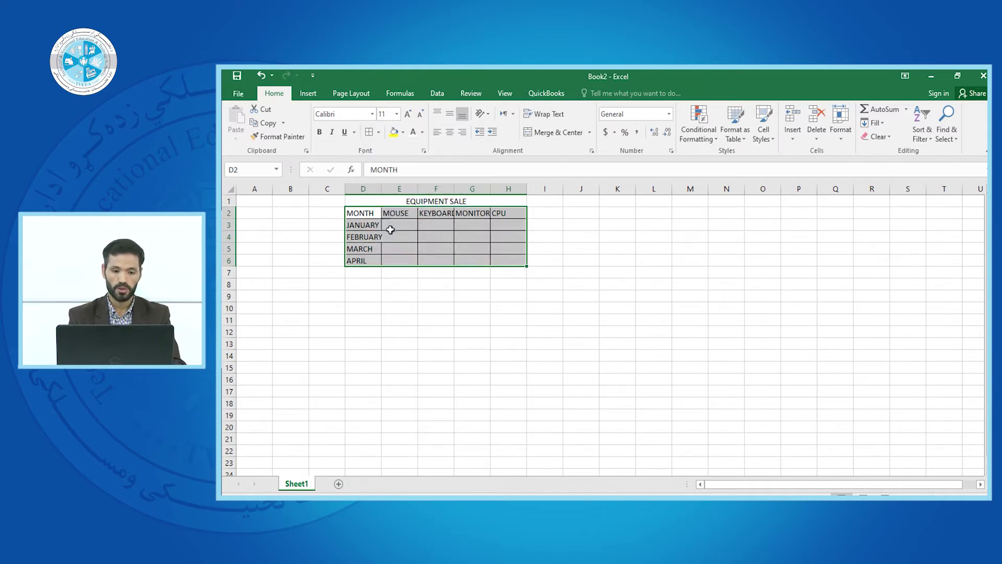
- Format the EQUIPMENT SALE title in Arial Black at size 16
left_click(376, 201)
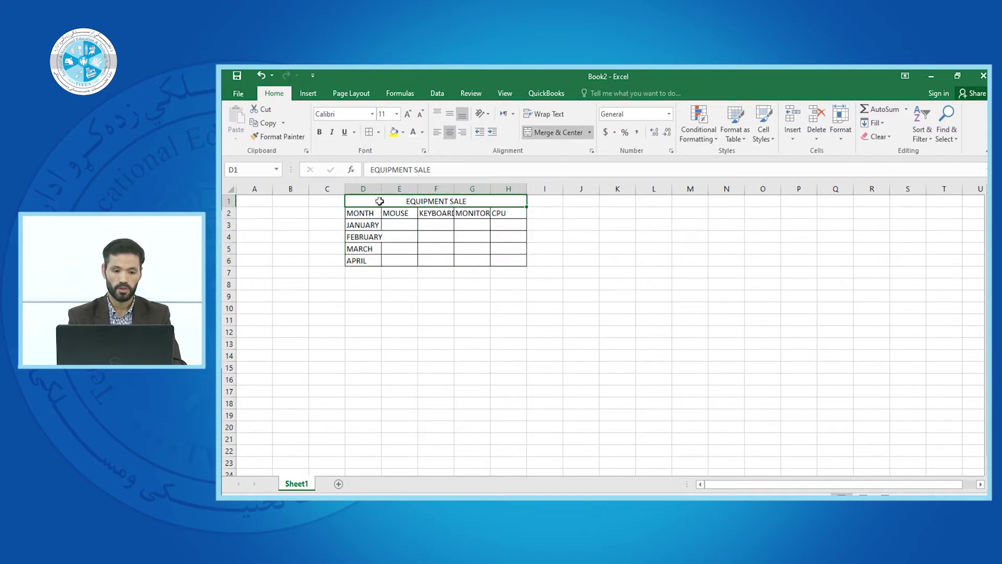
left_click(372, 114)
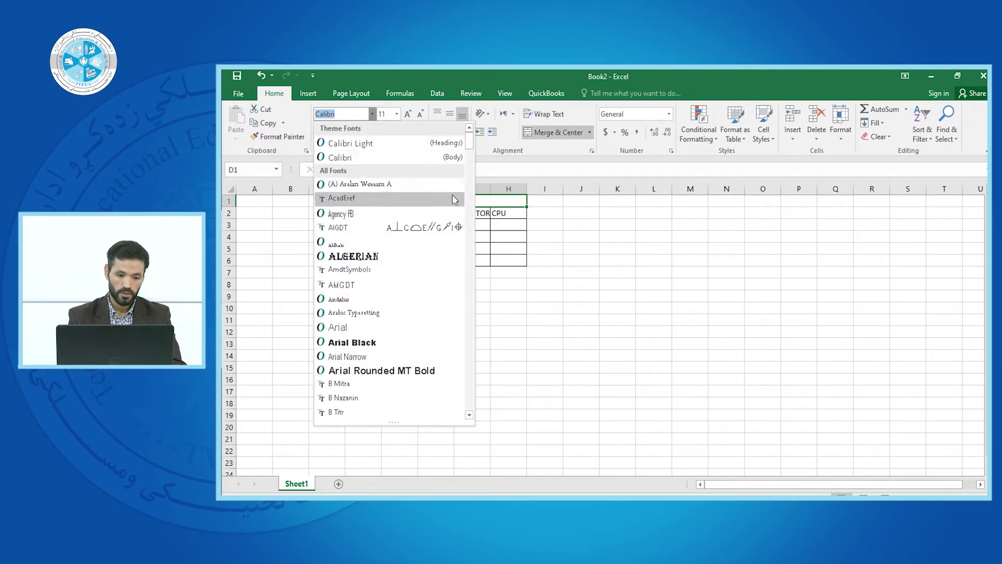
left_click(356, 346)
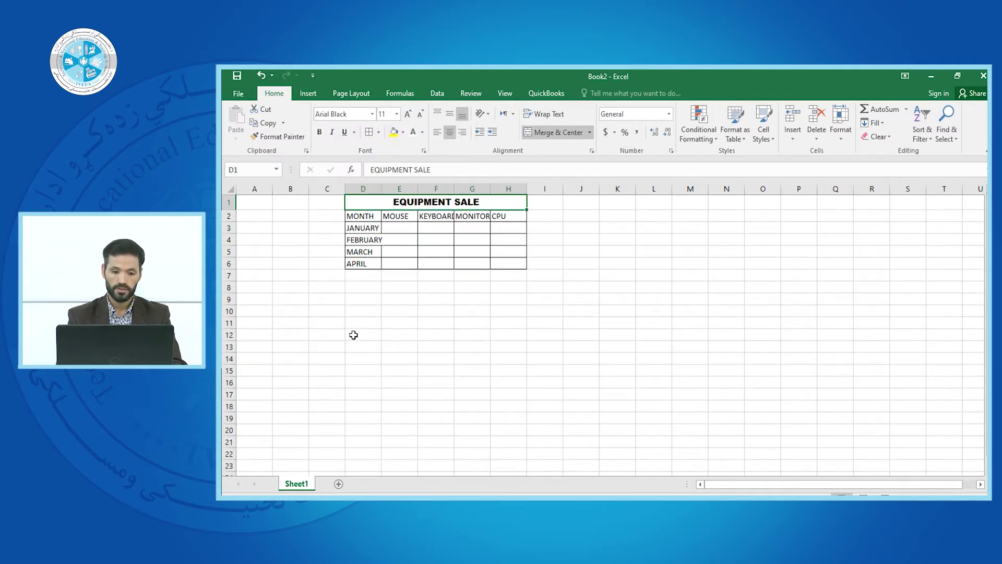
left_click(409, 115)
left_click(410, 115)
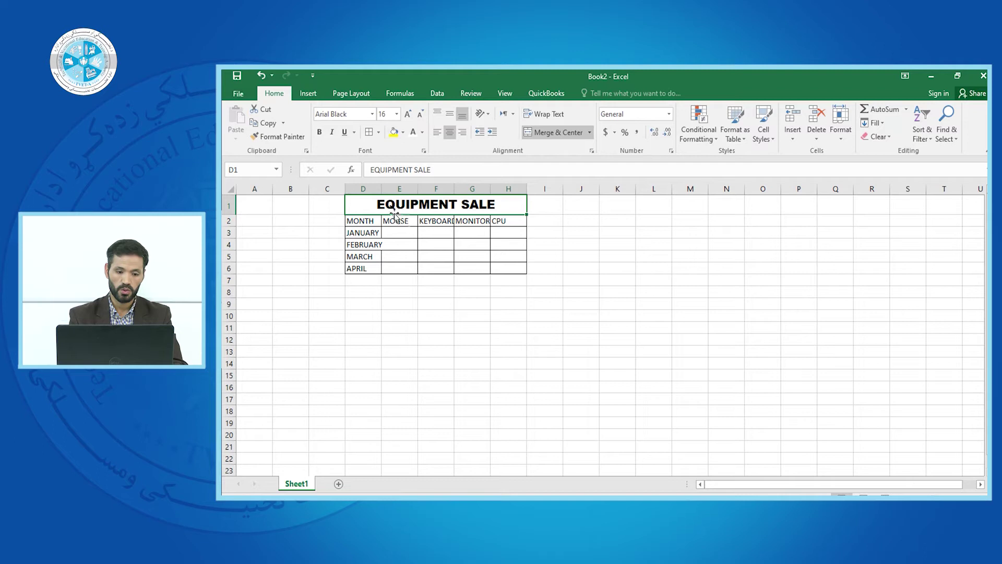
- Format the table range D2 to H6 in Arial Black at size 12
left_click_drag(362, 220, 493, 270)
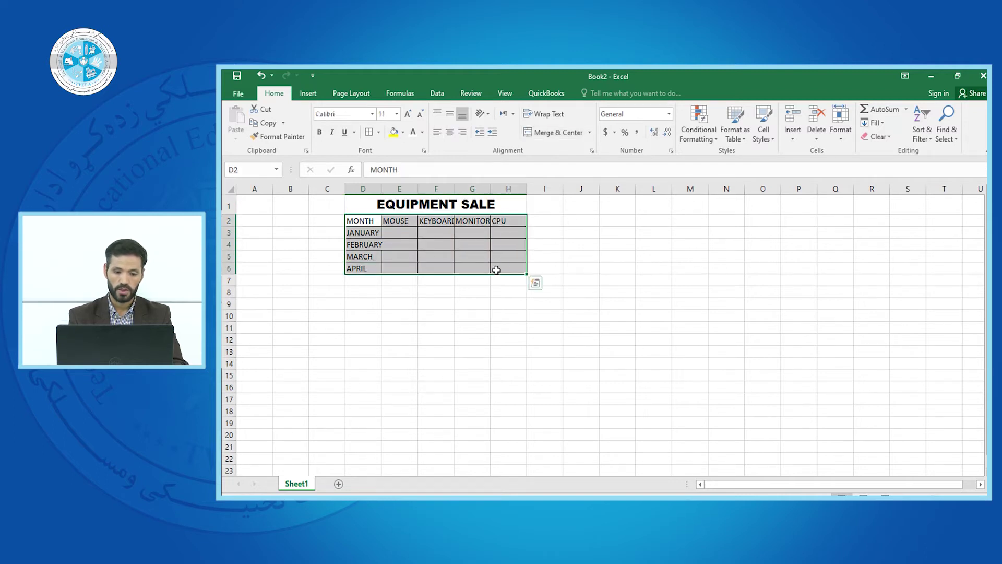
left_click(372, 114)
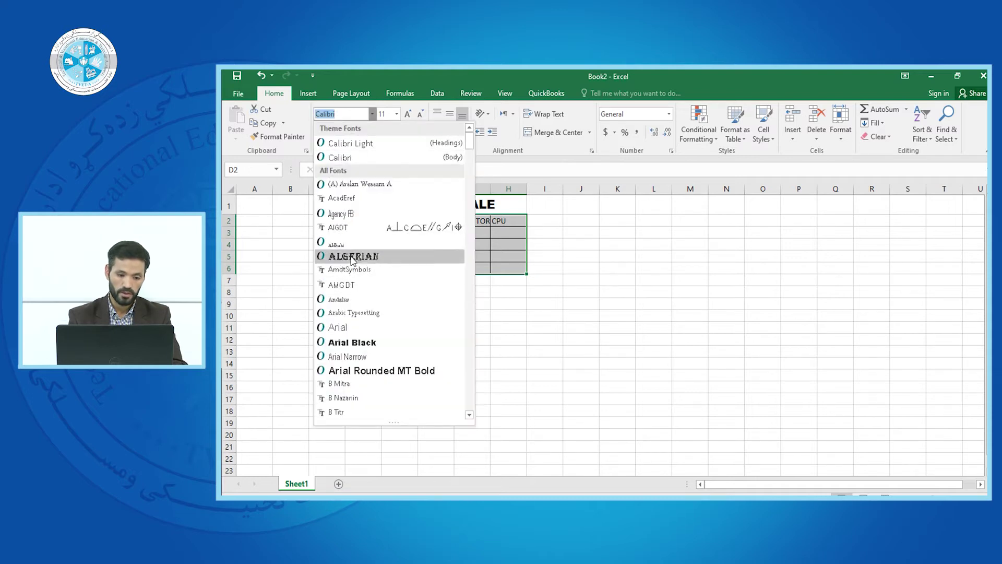
left_click(354, 342)
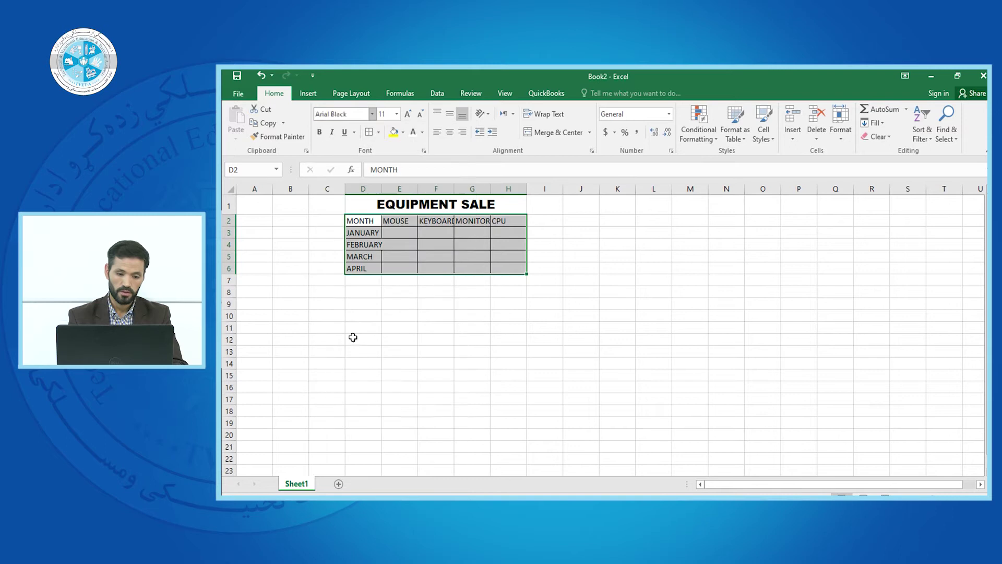
left_click(408, 114)
left_click(409, 114)
left_click(409, 114)
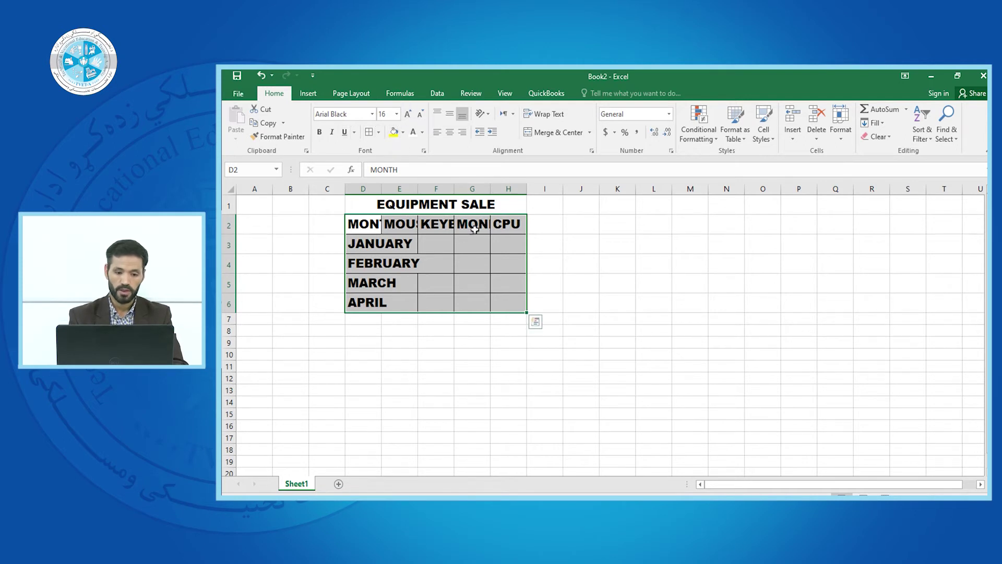
left_click(421, 114)
left_click(421, 115)
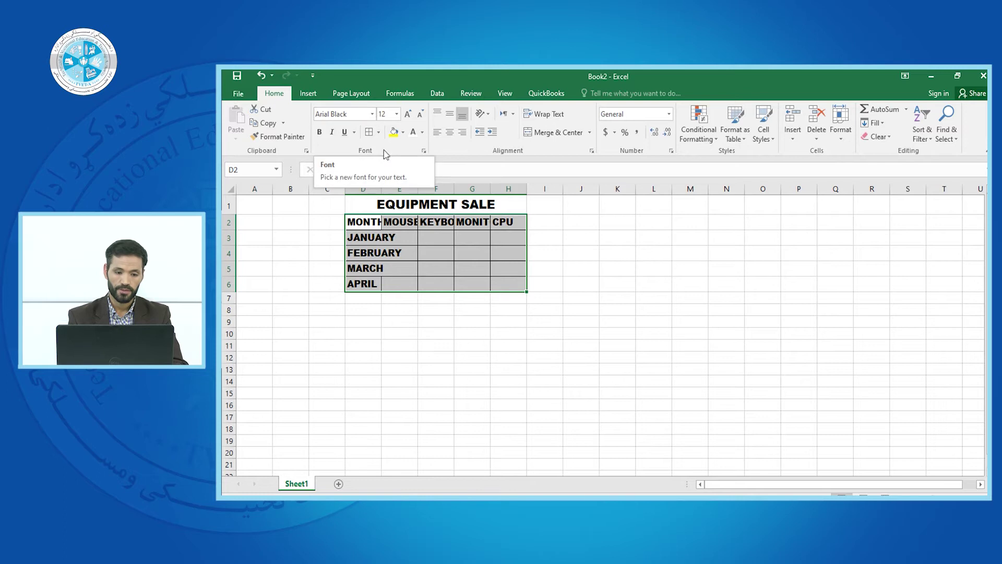
- Increase the EQUIPMENT SALE title's font size to 18
left_click(392, 203)
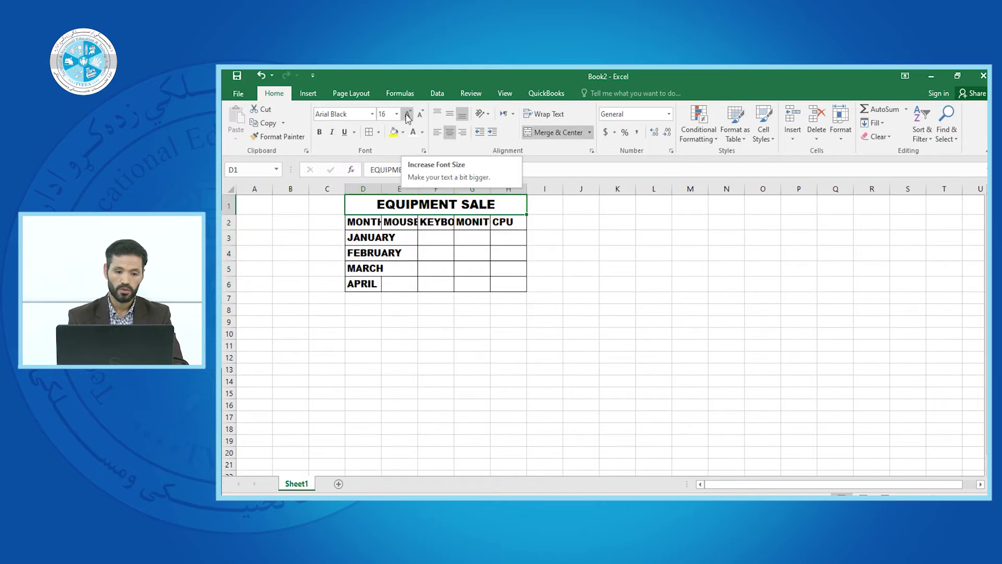
left_click(407, 116)
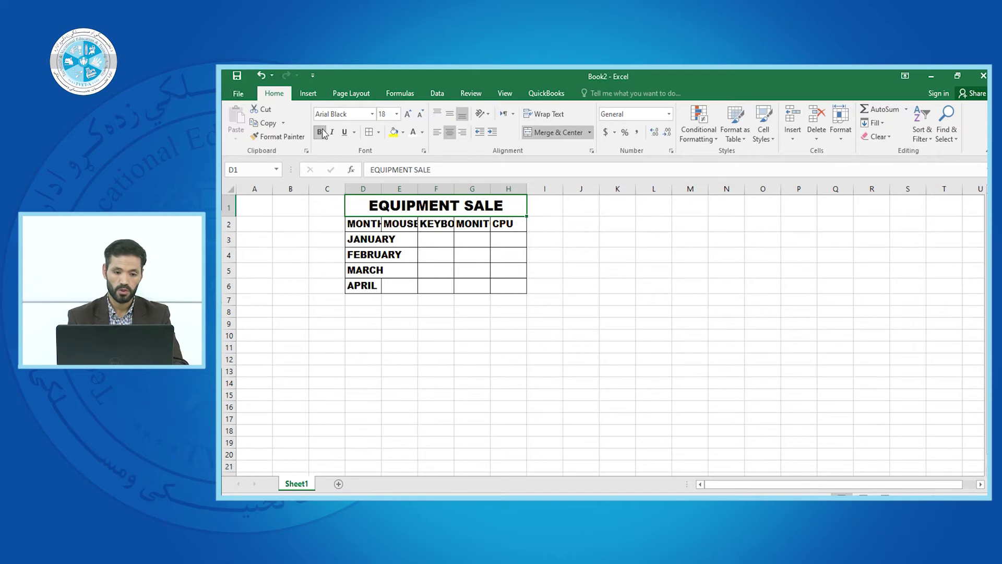
left_click(445, 269)
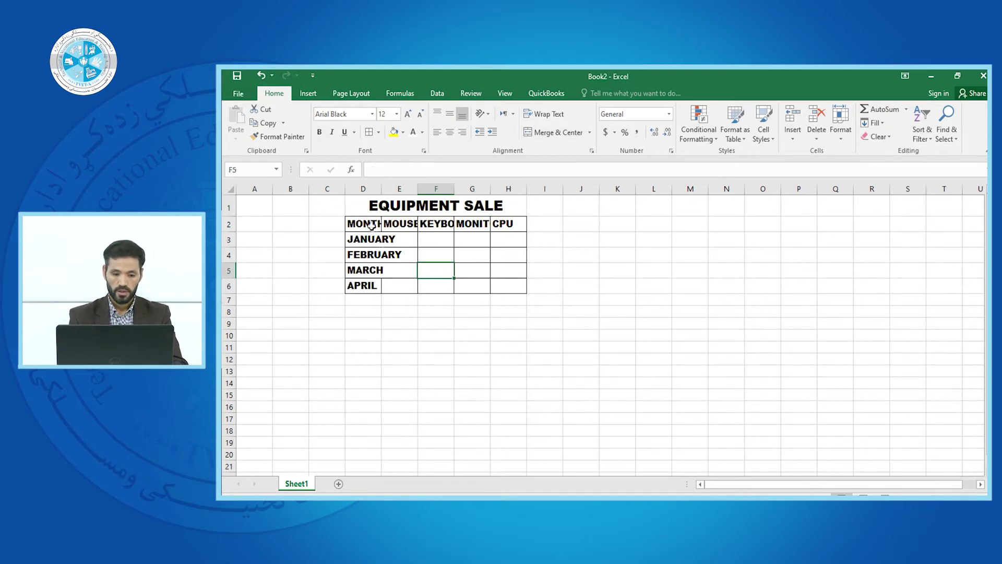
- Change the font color of the header row D2 to H2 to white
left_click_drag(363, 226, 504, 225)
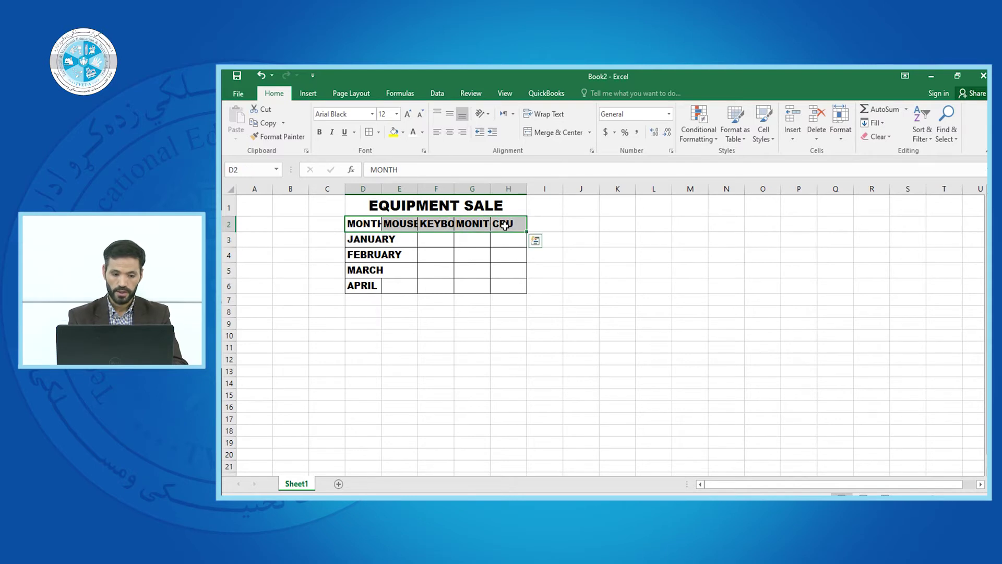
left_click(423, 132)
left_click(413, 174)
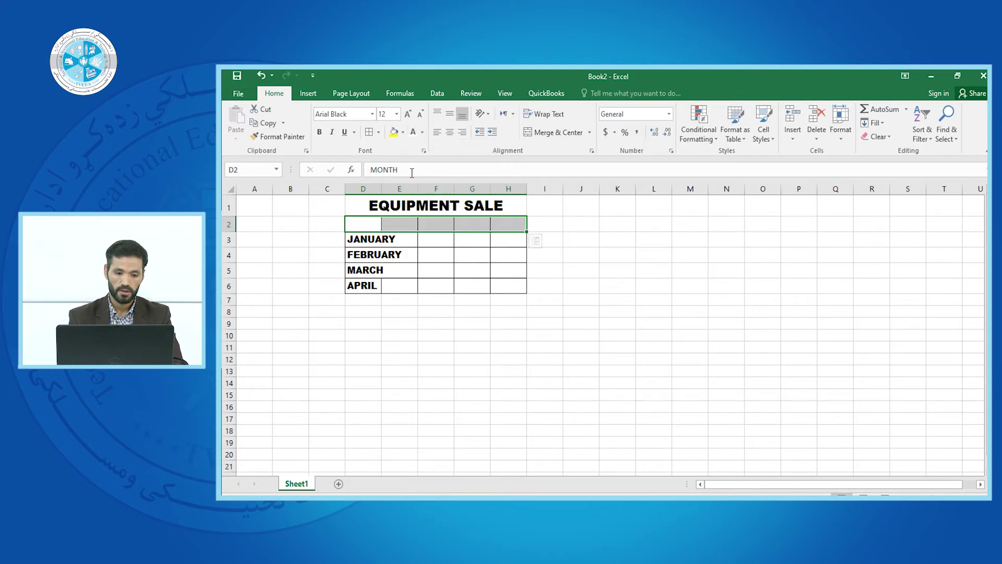
- Fill the header row D2 to H2 with the darkest blue shade from the theme colors
left_click(403, 132)
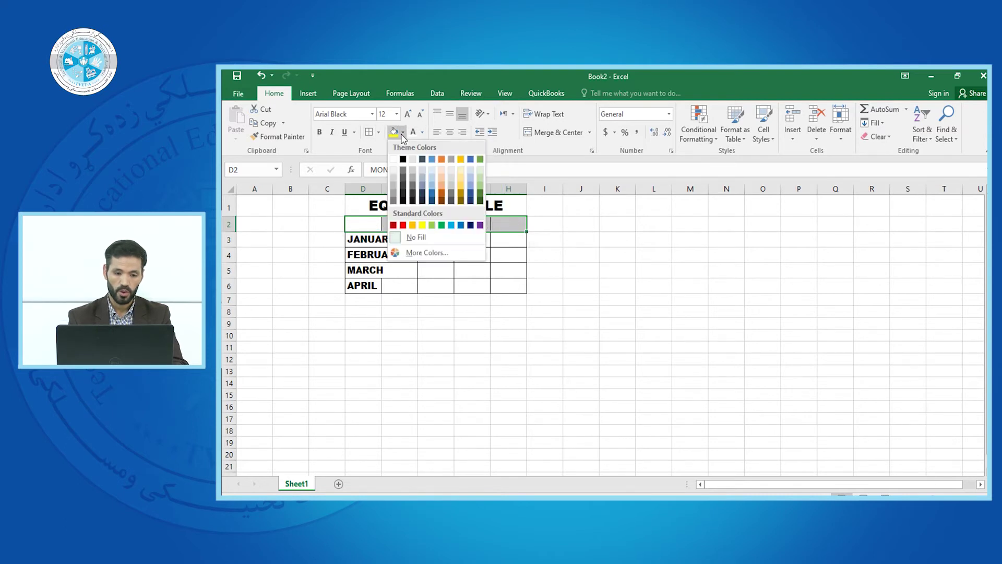
left_click(471, 201)
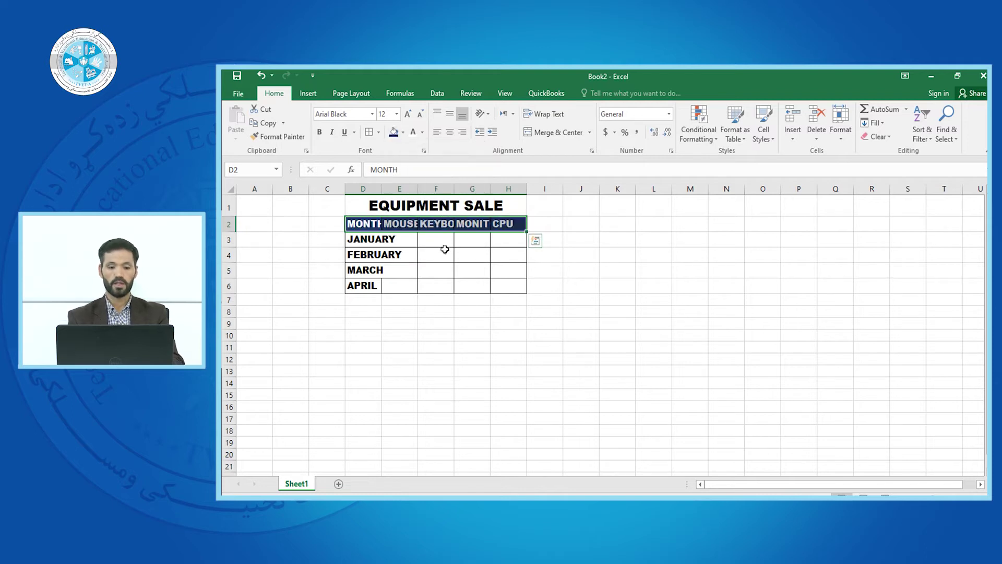
- AutoFit the row heights and column widths of the table range D2 to H6
left_click_drag(364, 223, 506, 288)
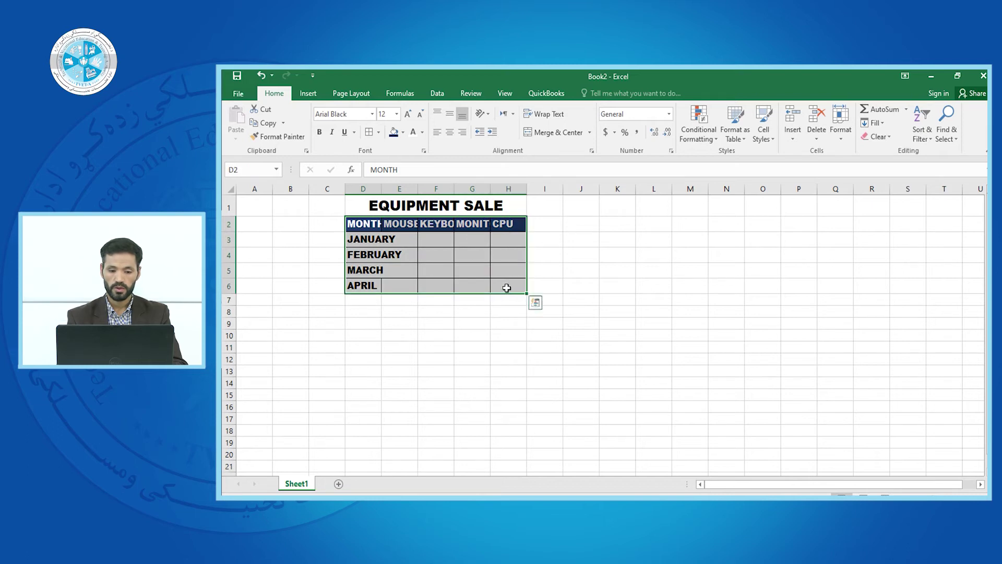
left_click(841, 137)
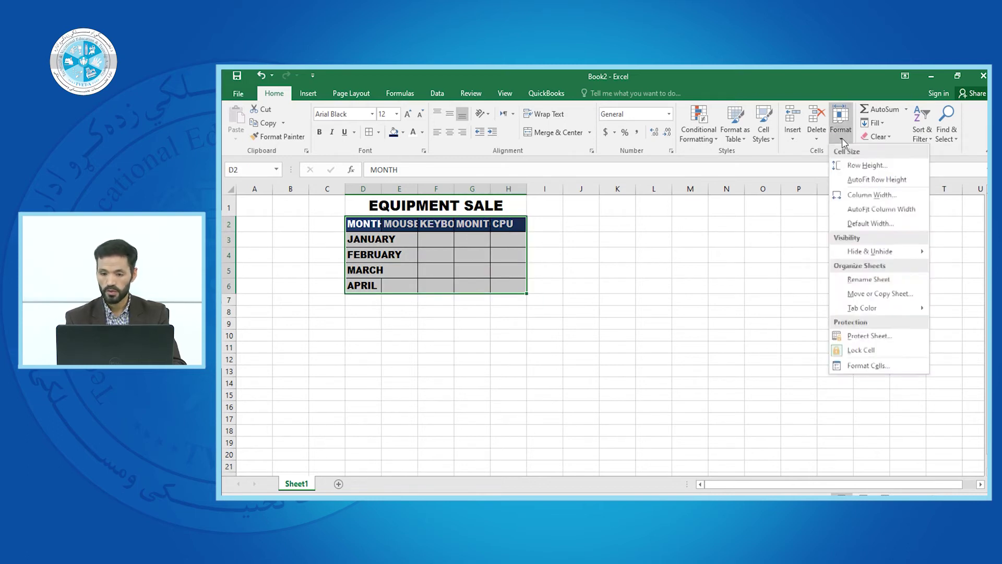
left_click(868, 179)
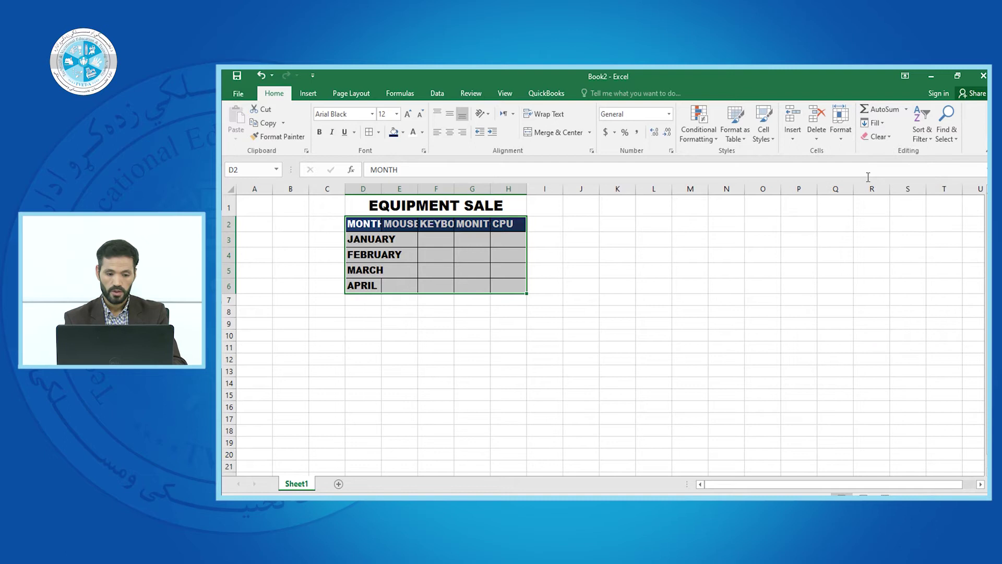
left_click(841, 136)
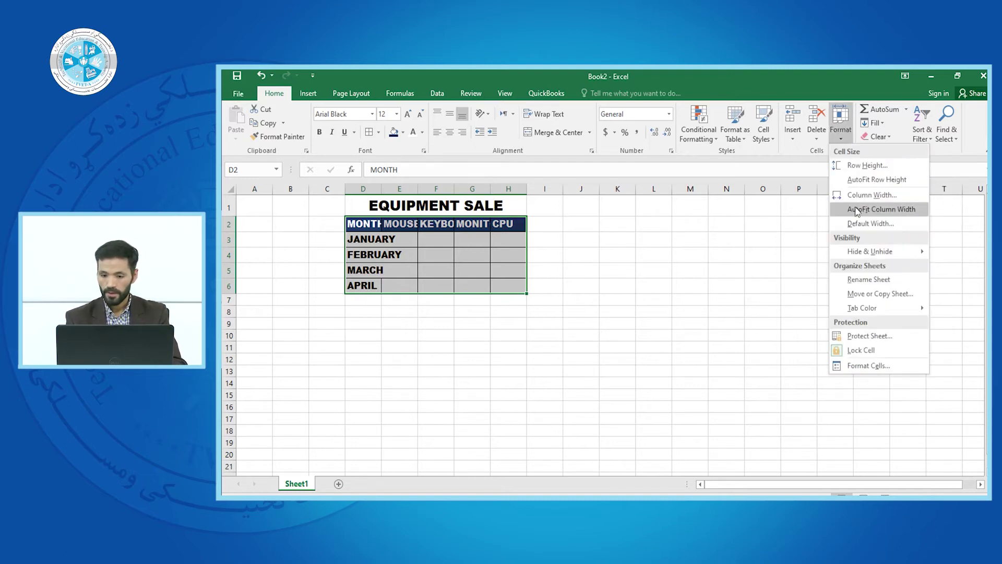
left_click(855, 209)
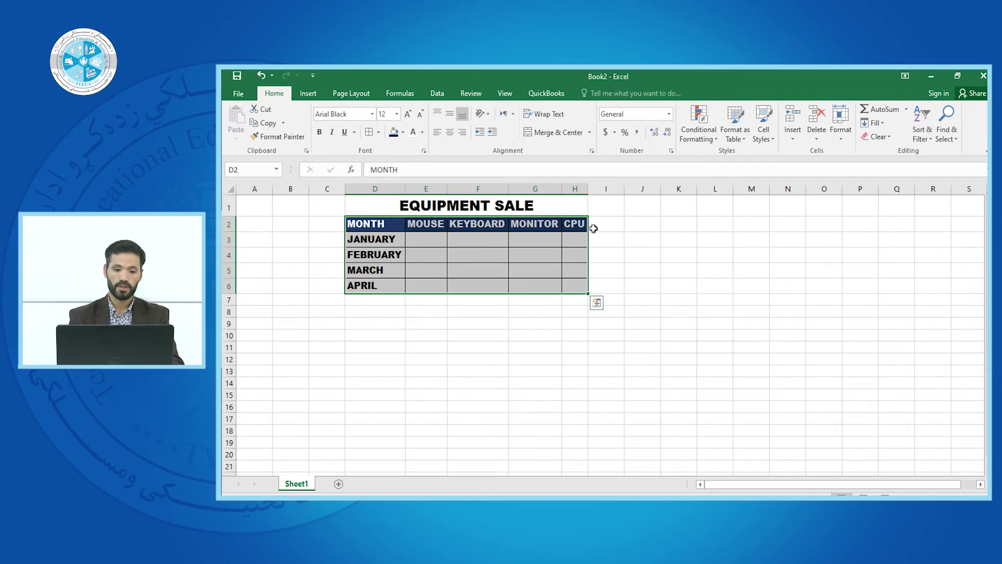
left_click(540, 261)
- Set the row height of the header row D2 to H2 to 30
left_click(365, 225)
left_click_drag(365, 225, 572, 225)
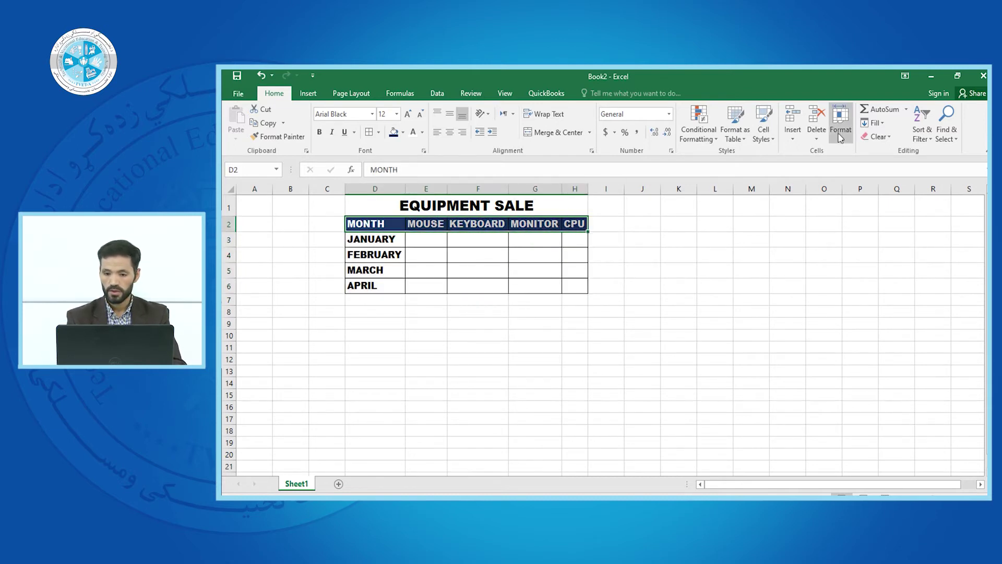
left_click(841, 136)
left_click(866, 165)
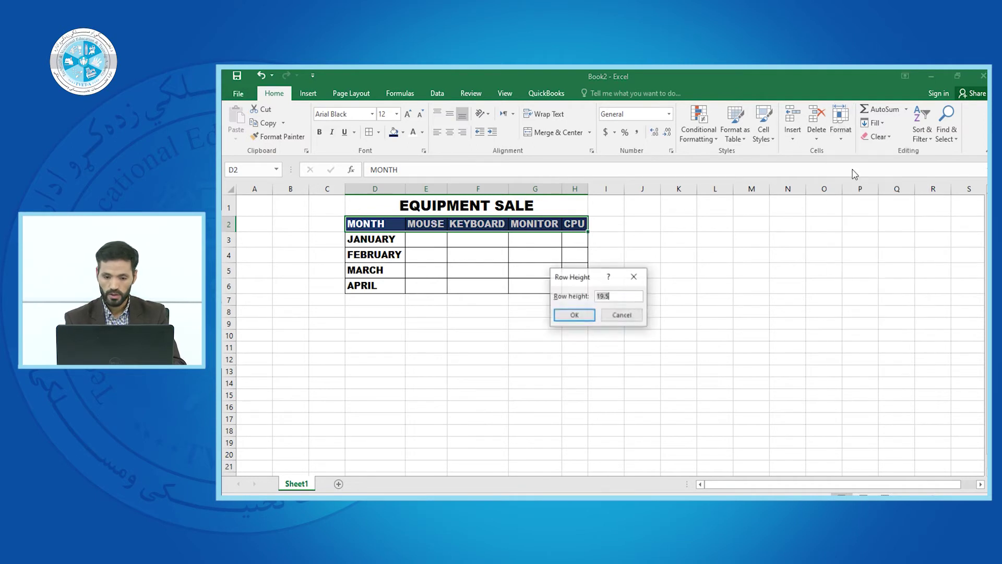
left_click_drag(616, 297, 585, 298)
type("30")
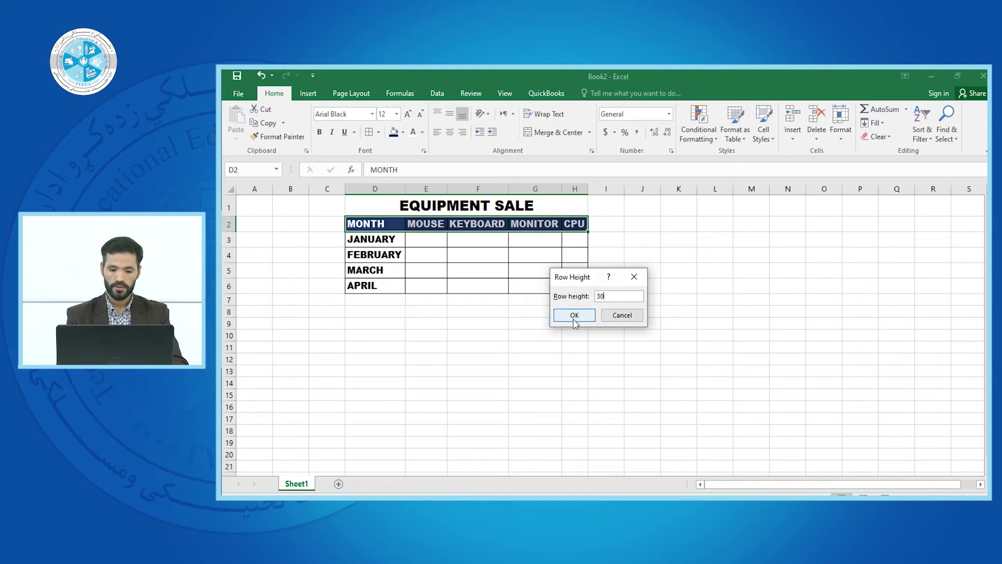
left_click(574, 316)
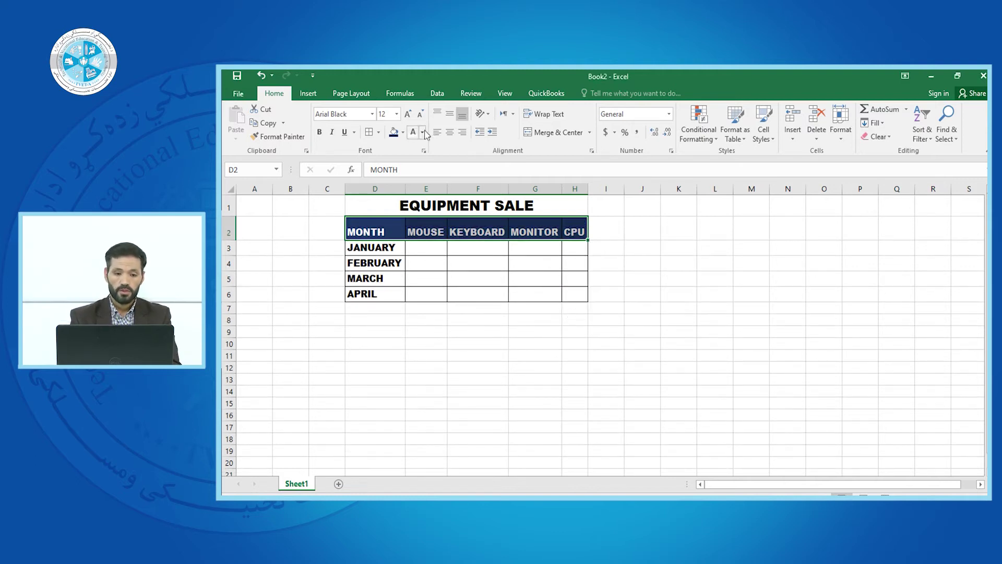
- Center the header row's text horizontally and align it to the middle vertically
left_click(449, 133)
left_click(449, 113)
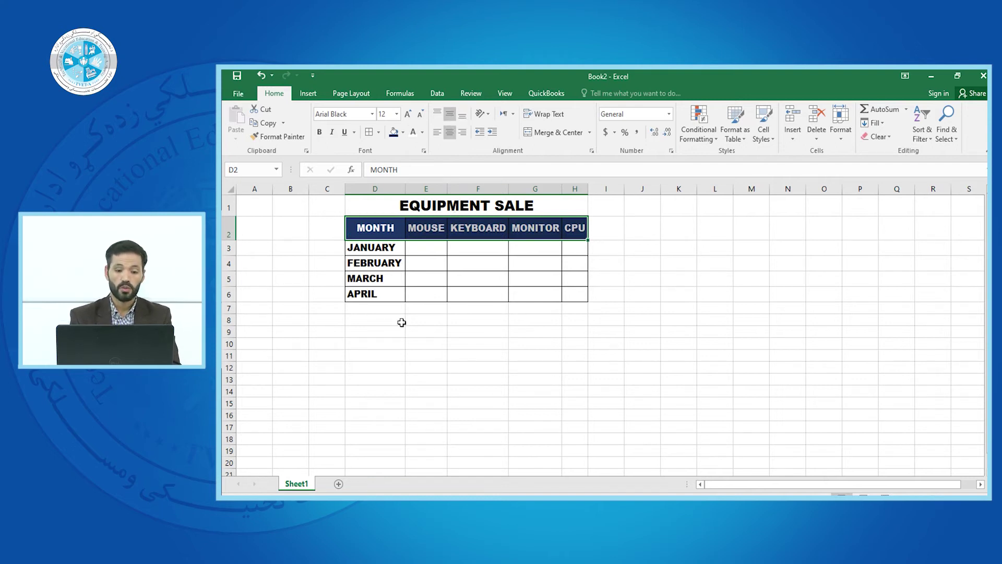
left_click(399, 320)
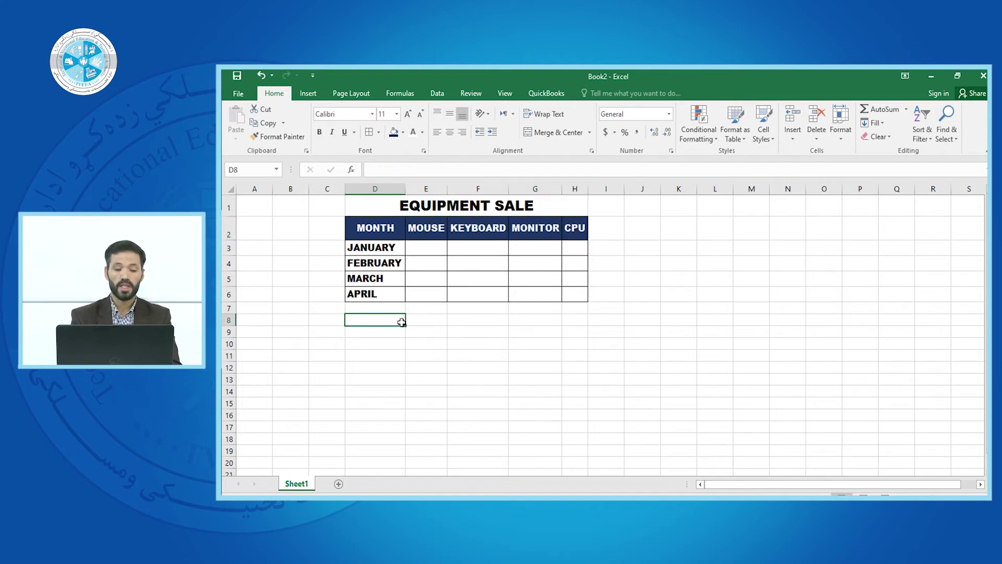
- Enter the January sales in row 3: mouse 200, keyboard 180, monitor 80 and CPU 50
left_click(431, 247)
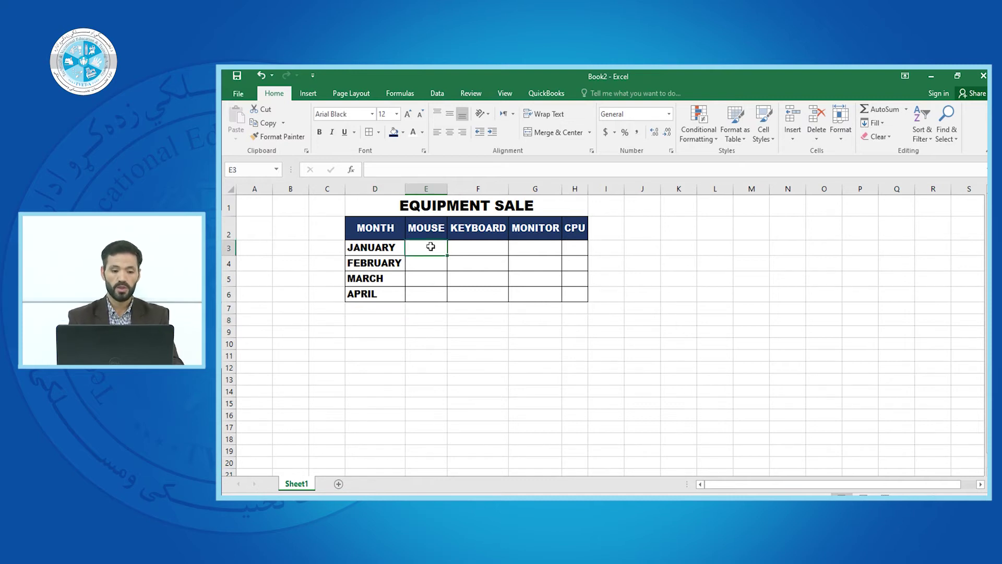
type("200")
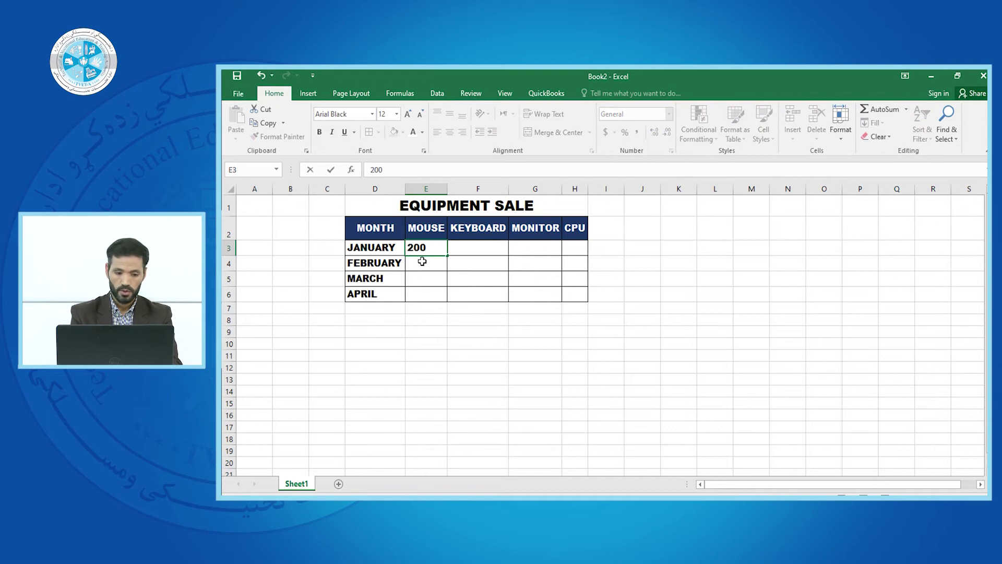
key("Tab")
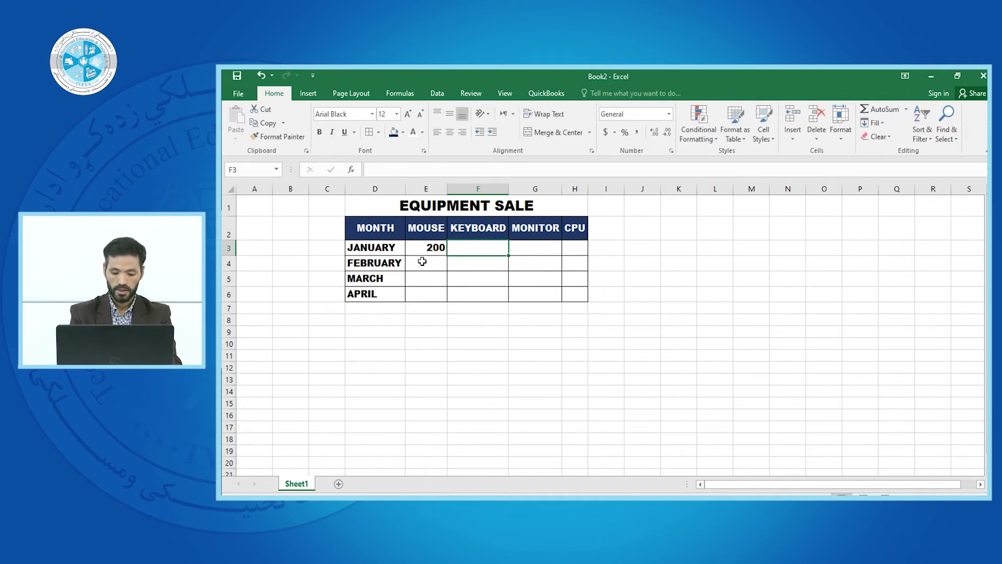
type("180")
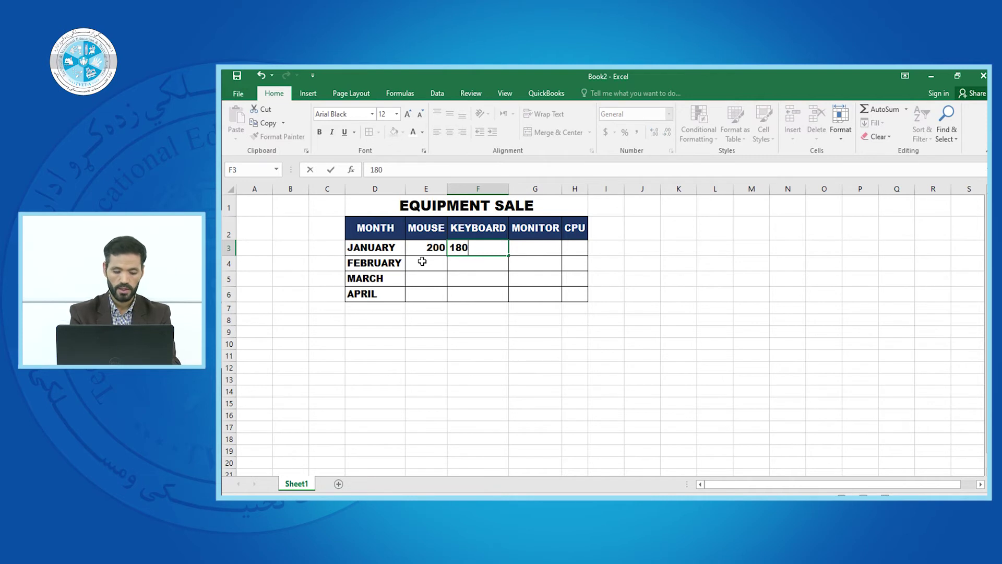
key("Tab")
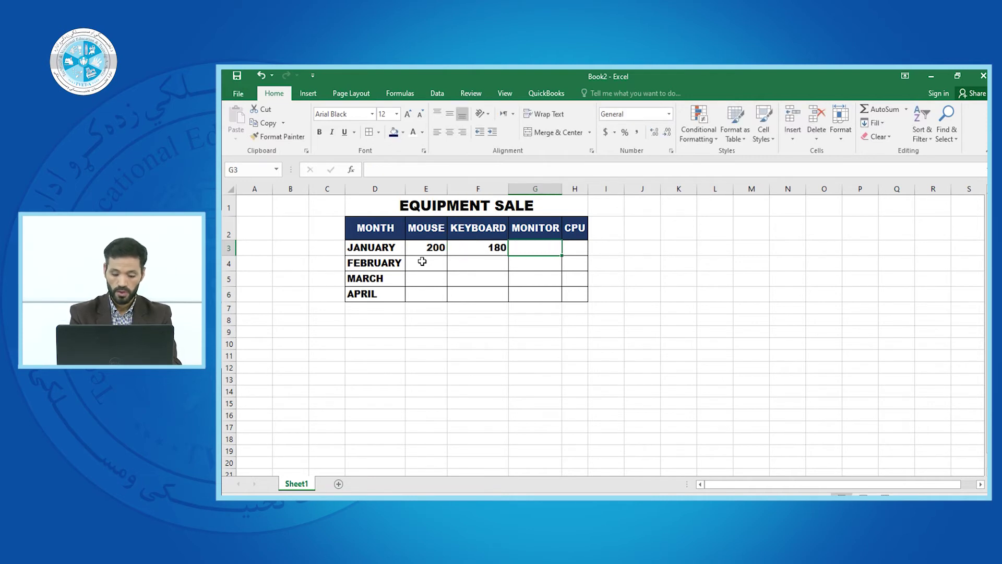
type("80")
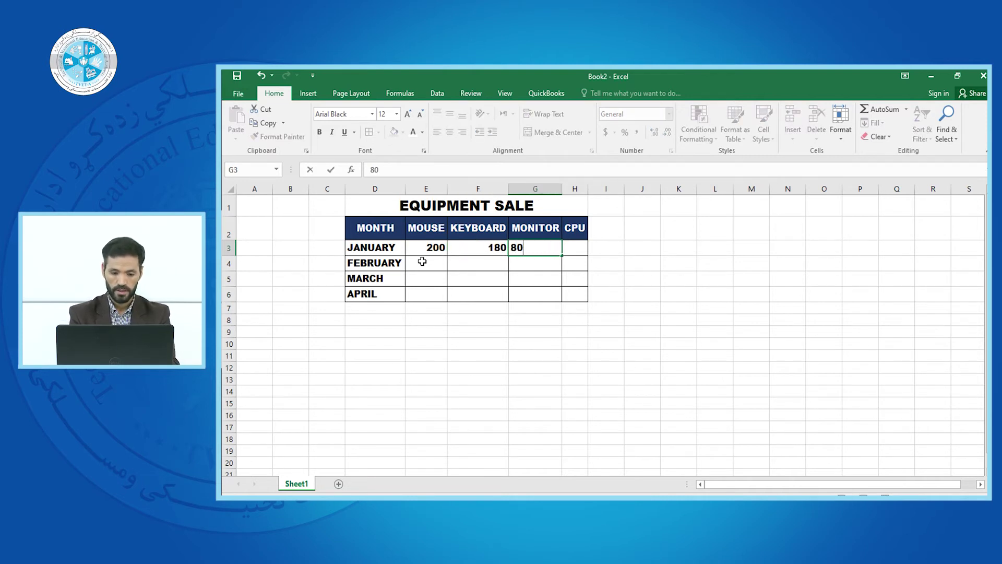
key("Tab")
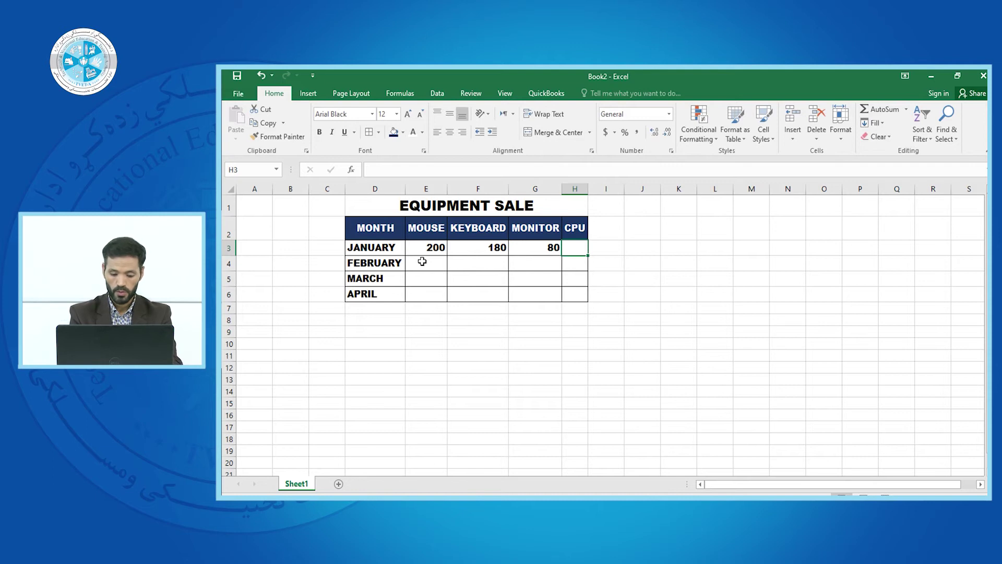
type("50")
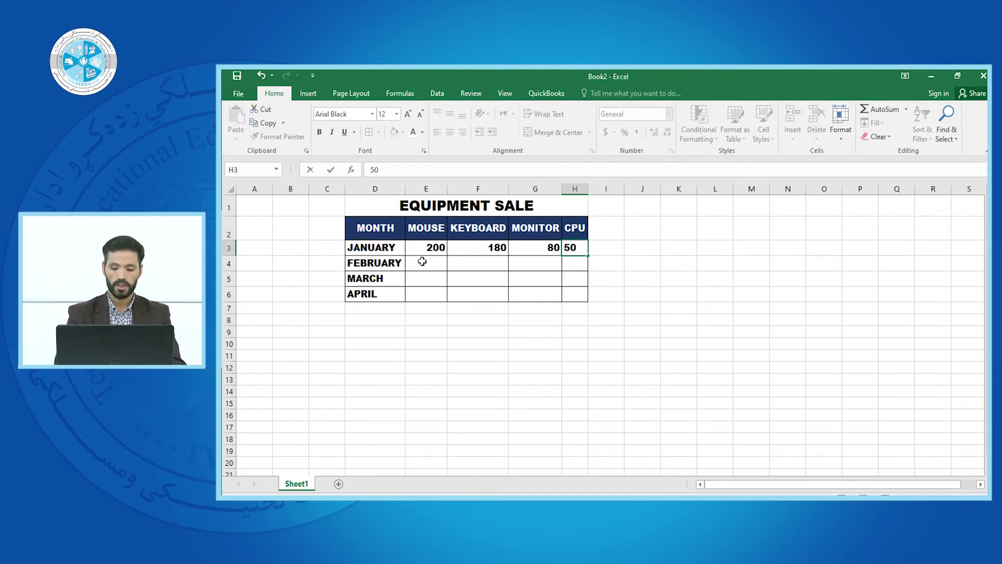
key("Return")
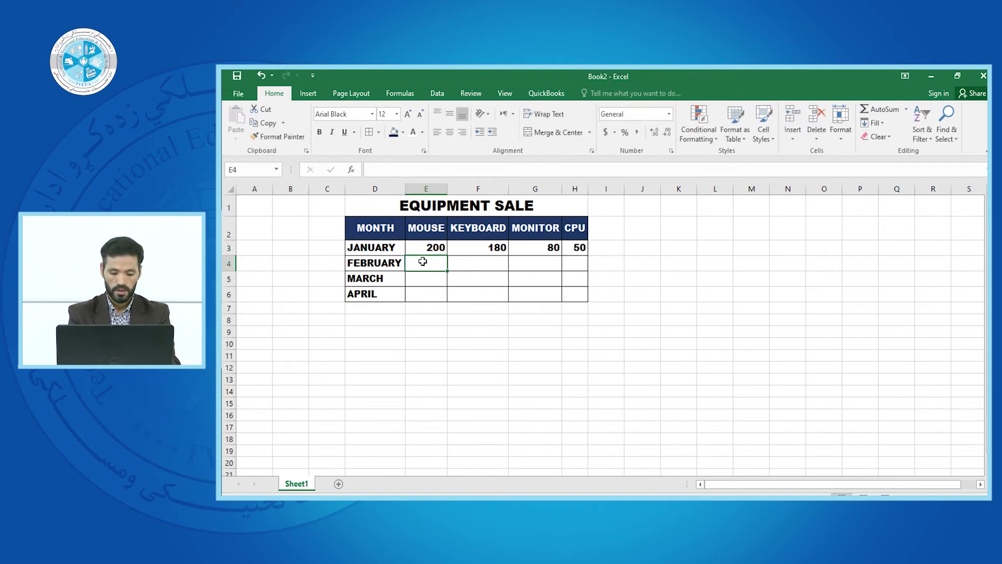
- Enter the February sales in row 4: mouse 180, keyboard 100, monitor 60 and CPU 30
type("180")
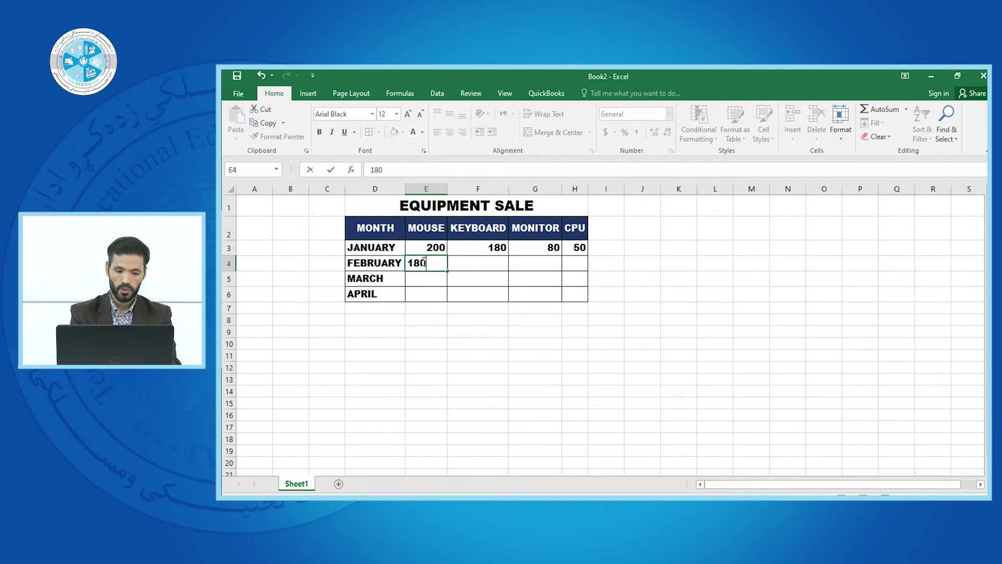
key("Tab")
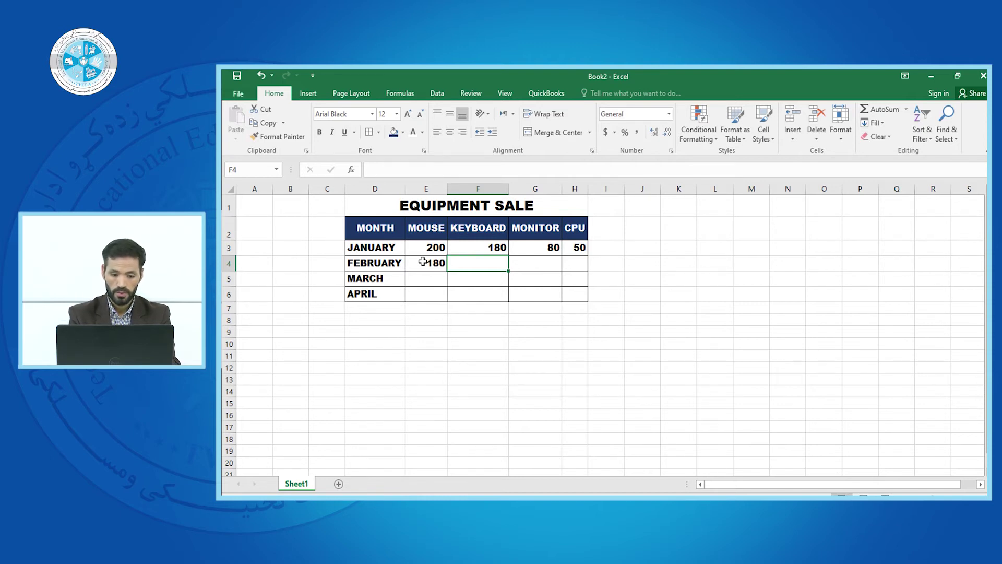
type("1")
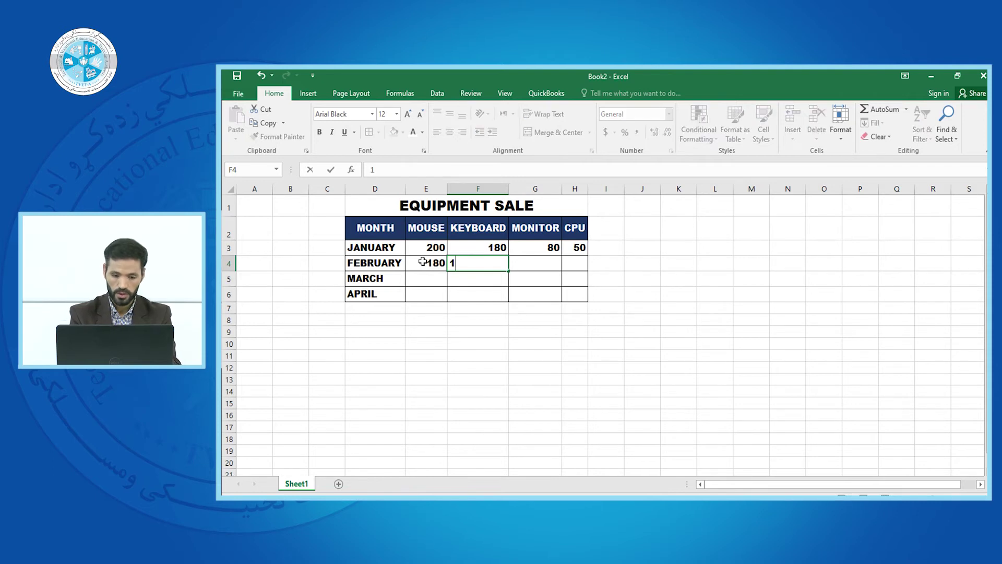
type("00")
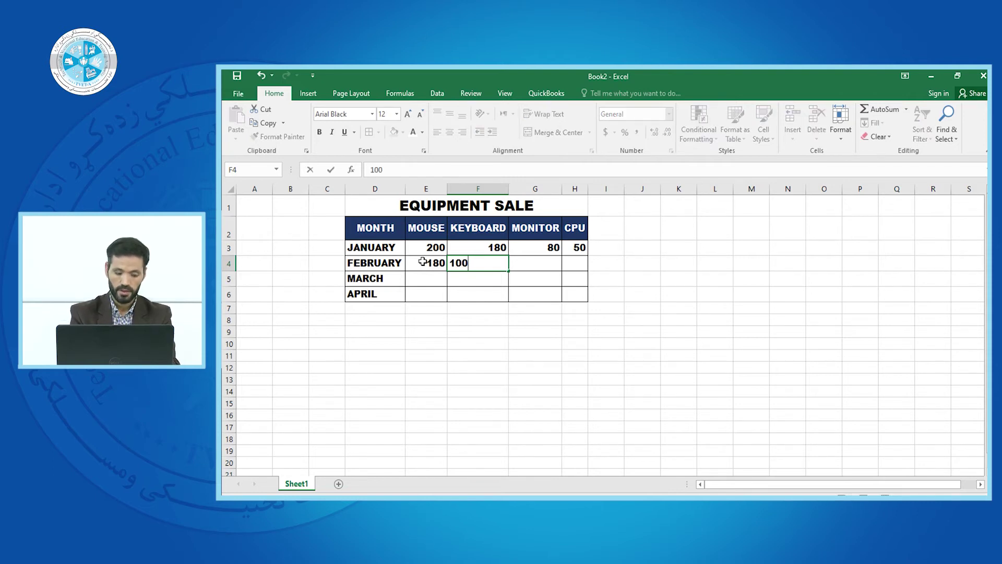
key("Tab")
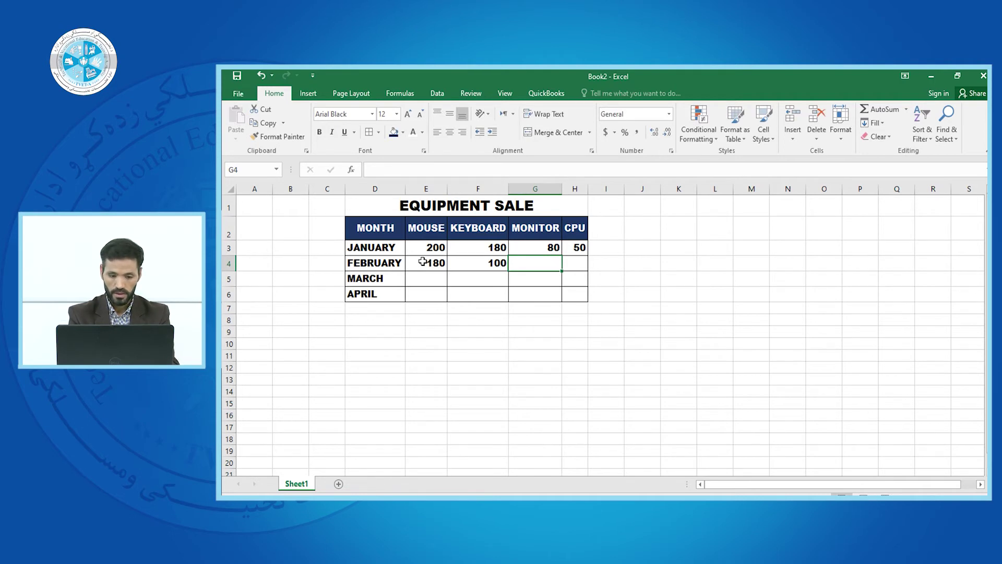
type("60")
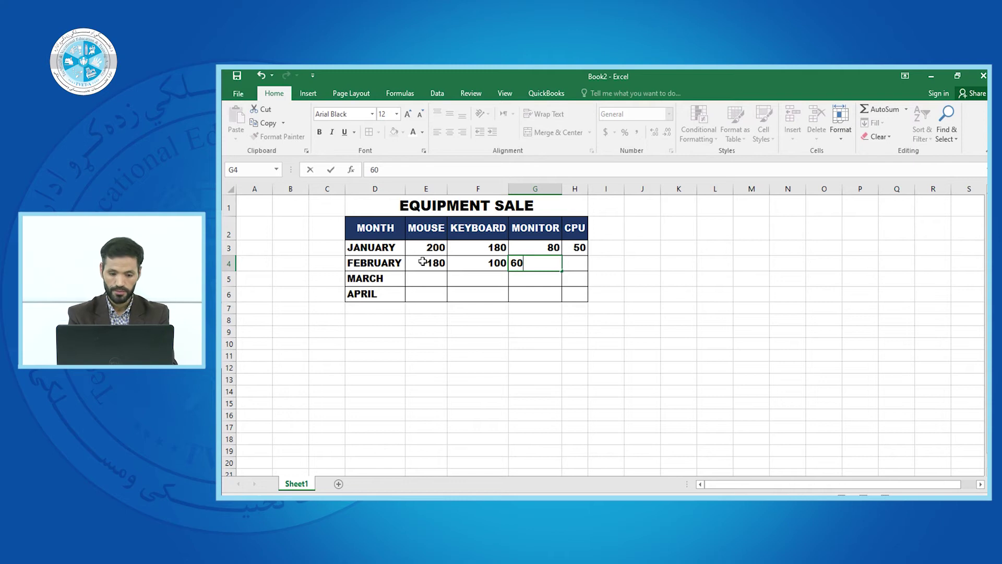
key("Tab")
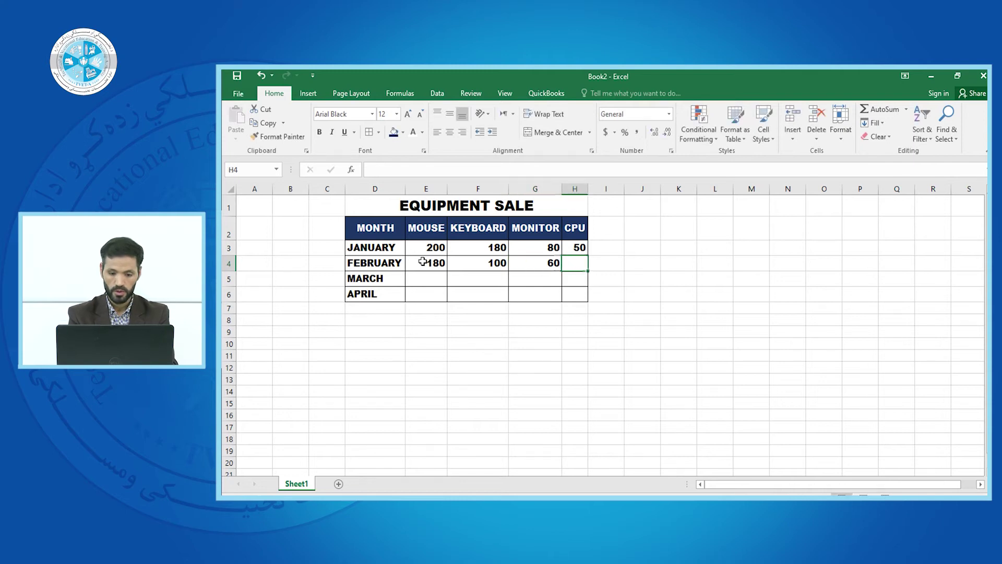
type("30")
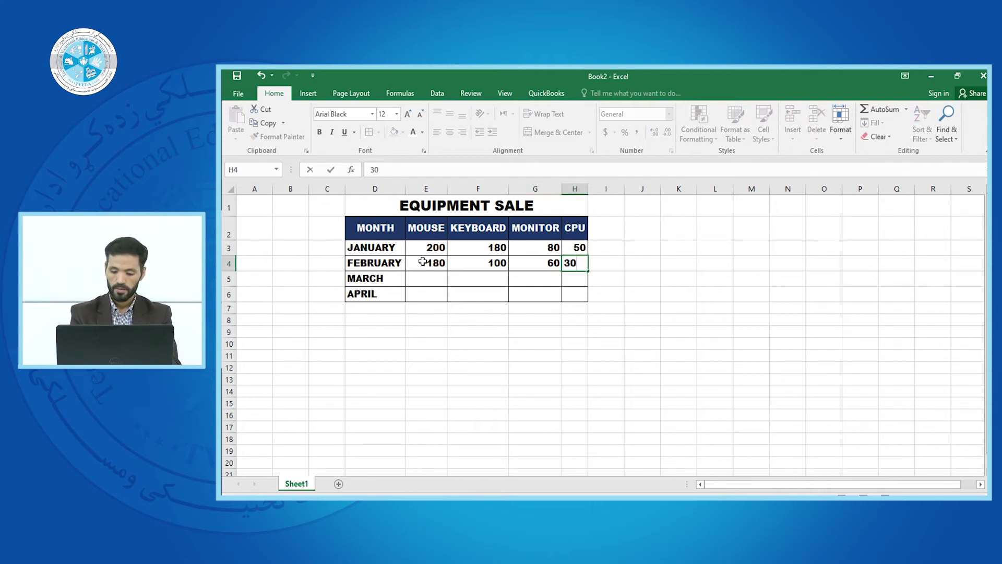
key("Return")
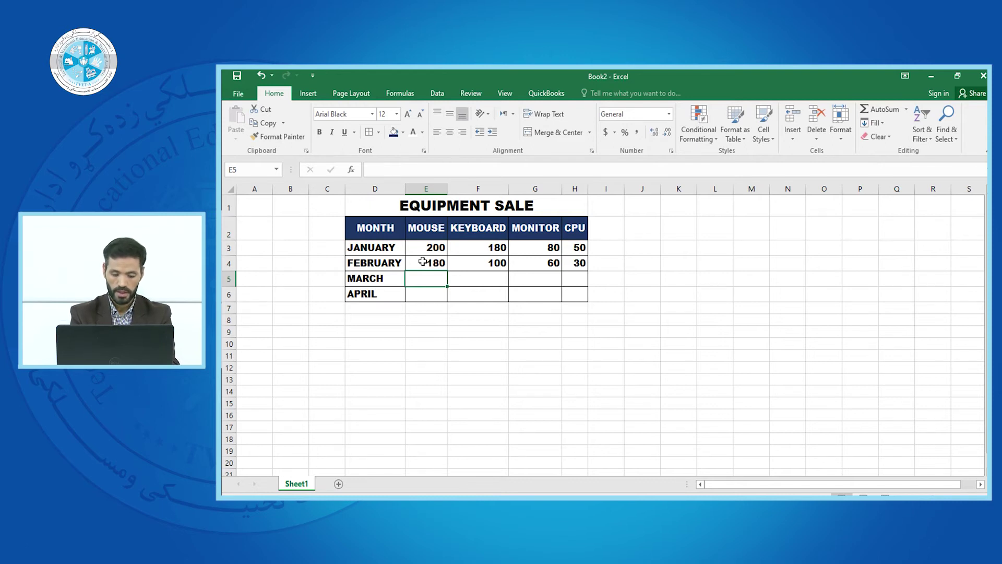
- Enter the March sales in row 5: mouse 300, keyboard 70, monitor 30 and CPU 80
type("3")
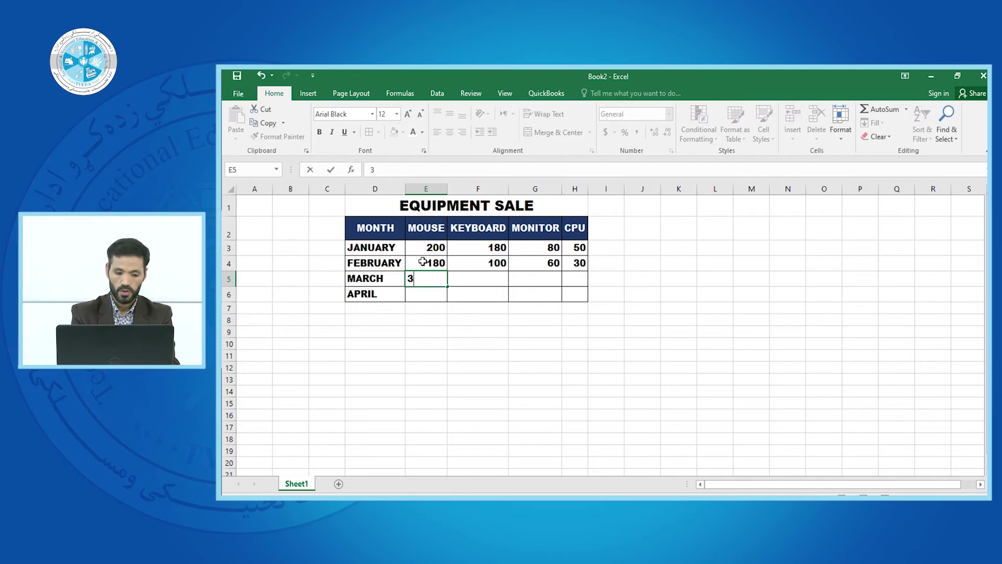
type("00")
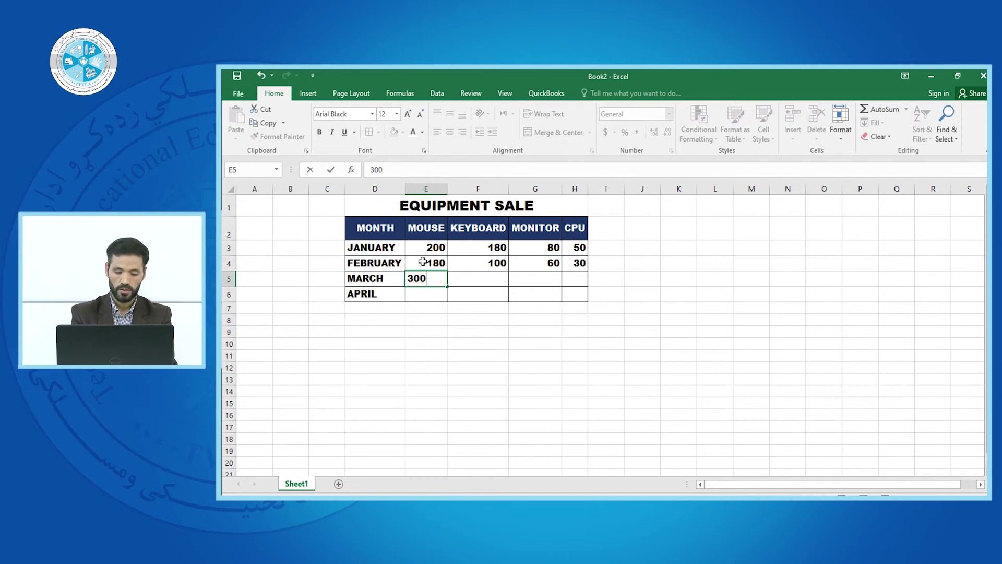
key("Tab")
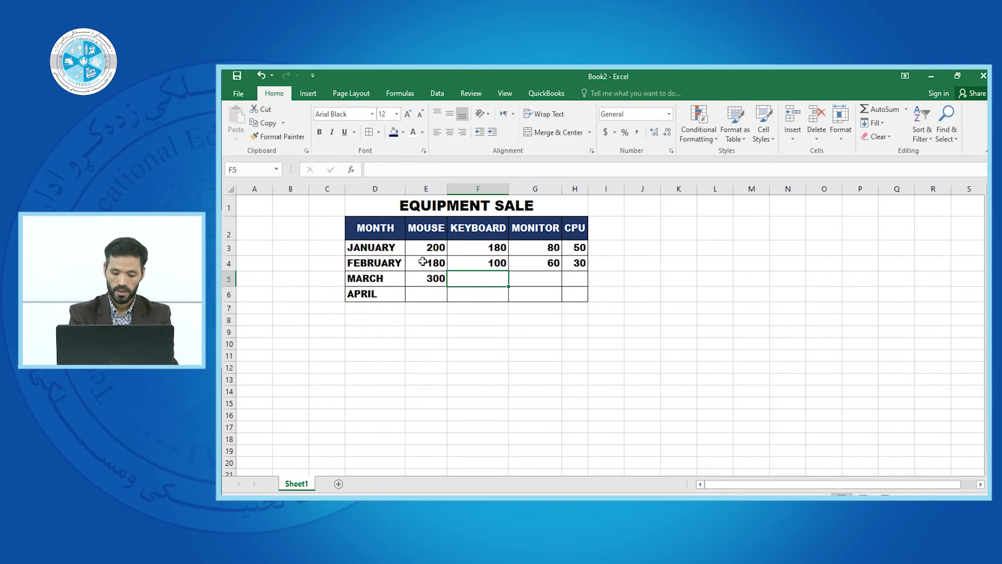
type("70")
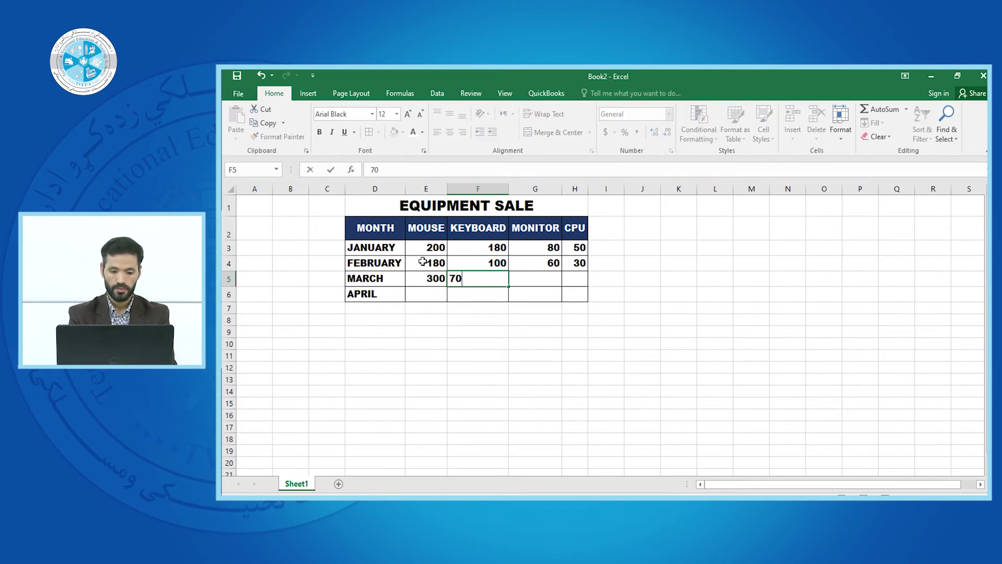
key("Tab")
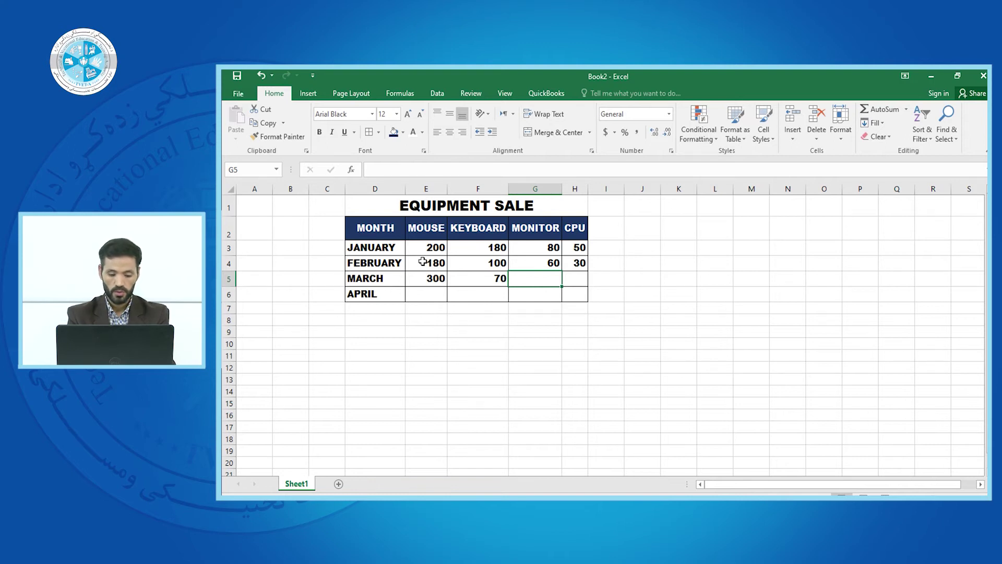
type("30")
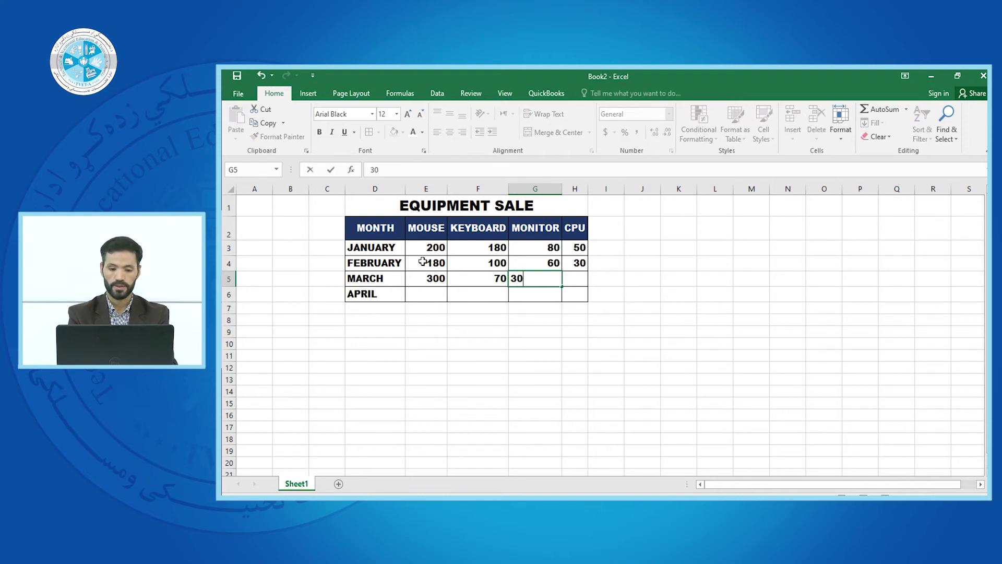
key("Tab")
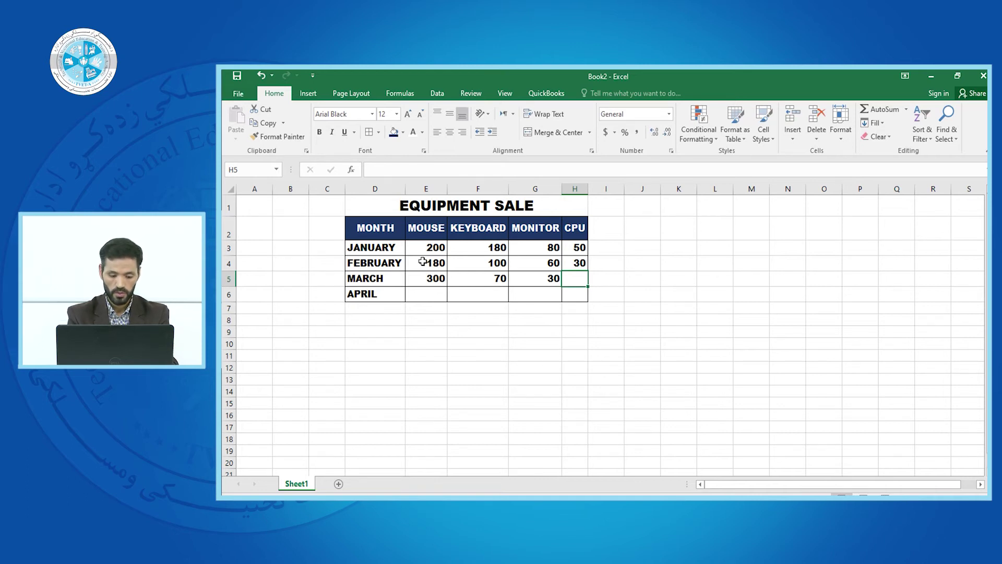
type("8")
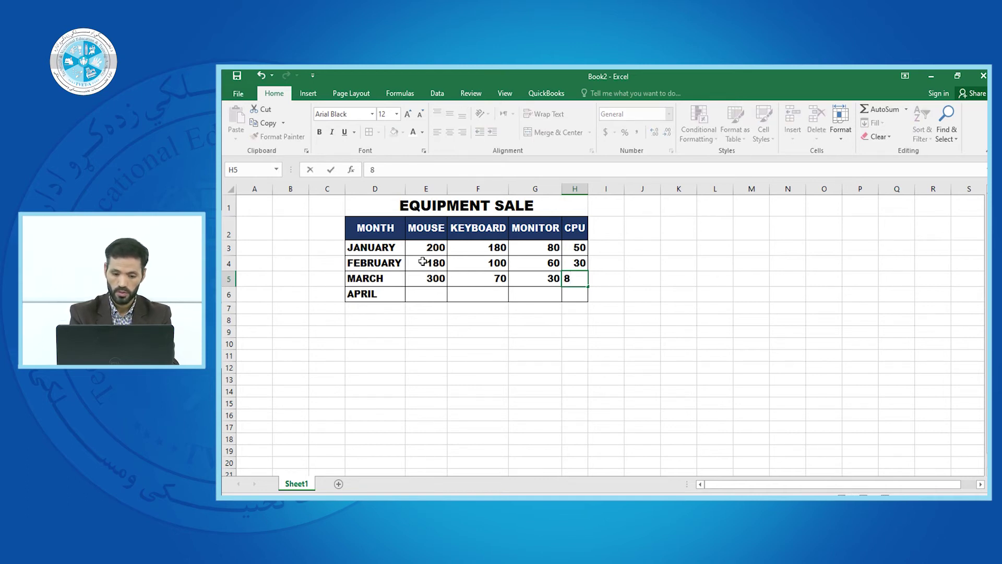
type("0")
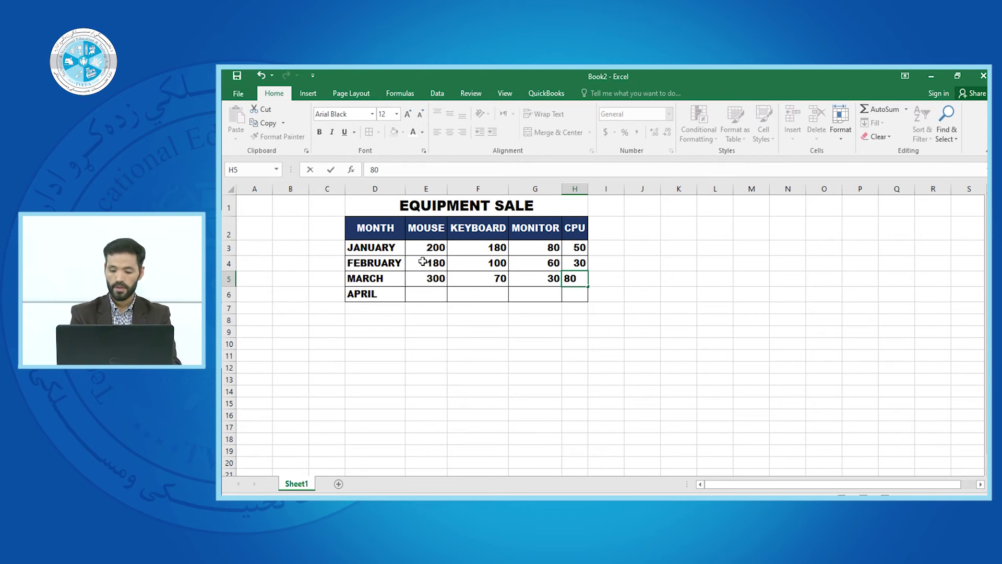
key("Return")
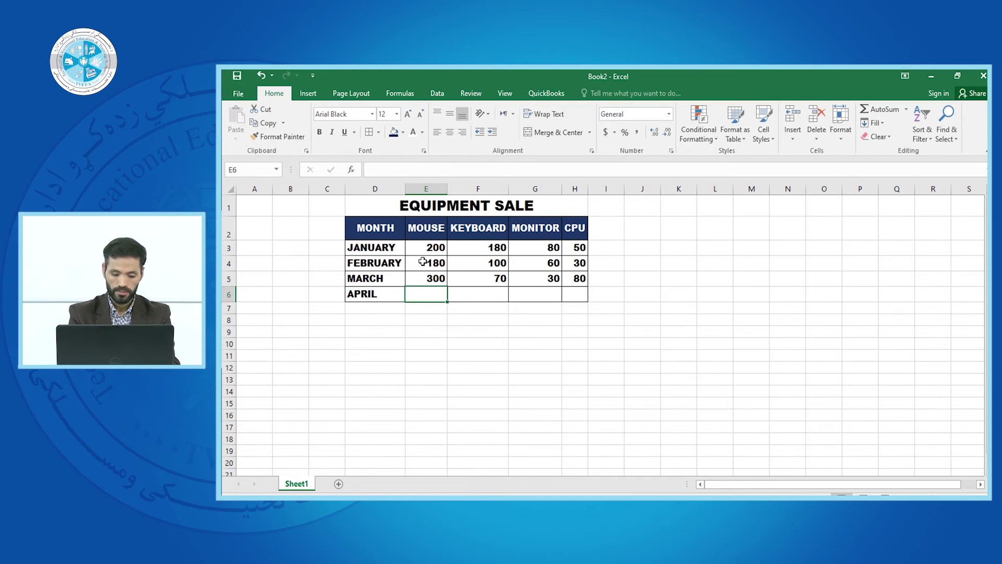
- Enter the April sales in row 6: mouse 230, keyboard 120, monitor 140 and CPU 20
type("230")
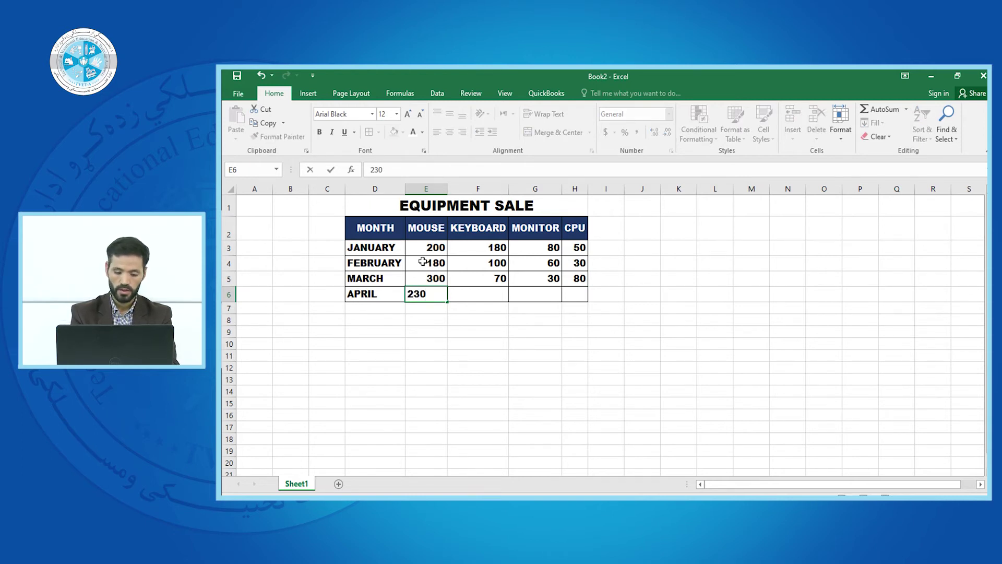
key("Tab")
type("1")
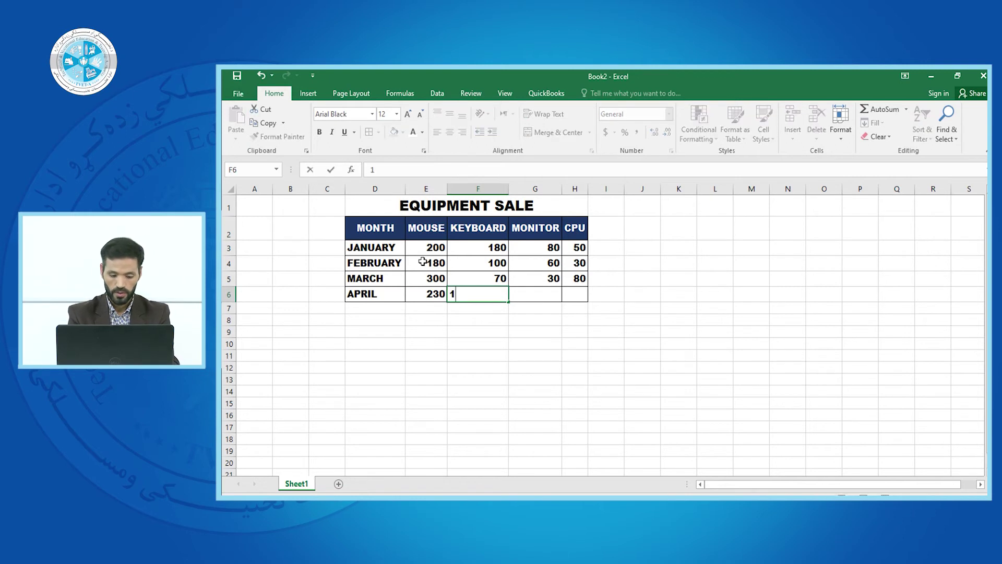
type("20")
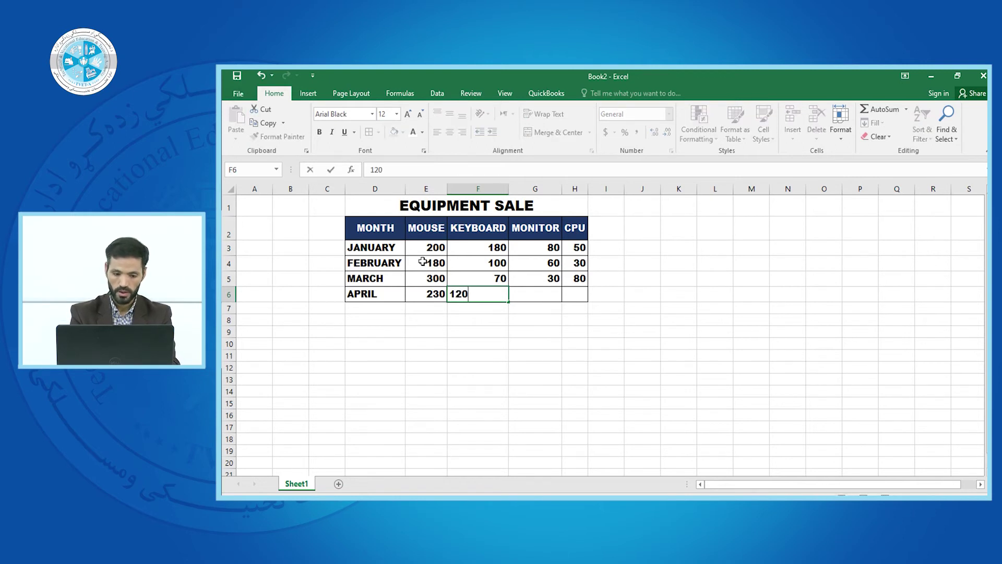
key("Tab")
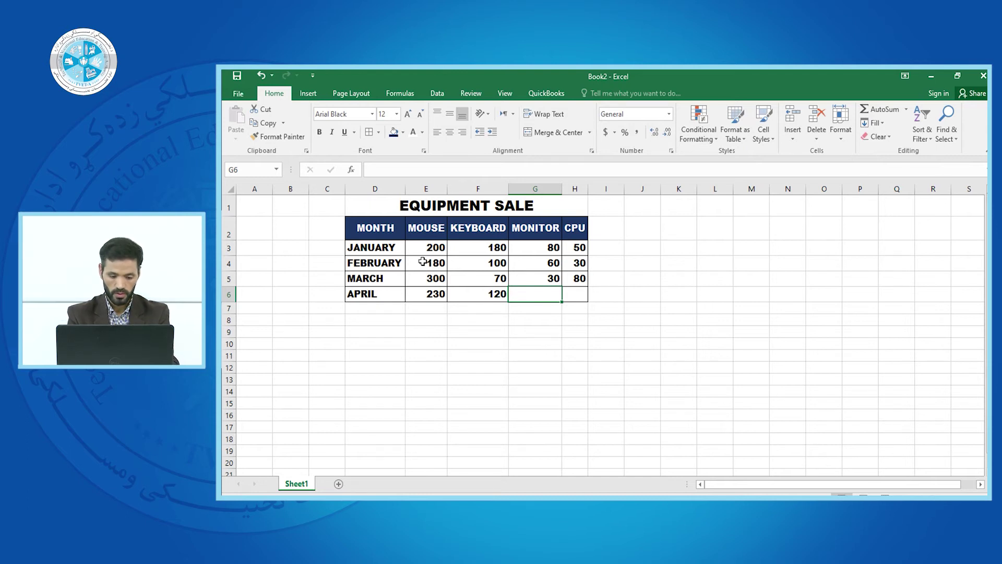
type("140")
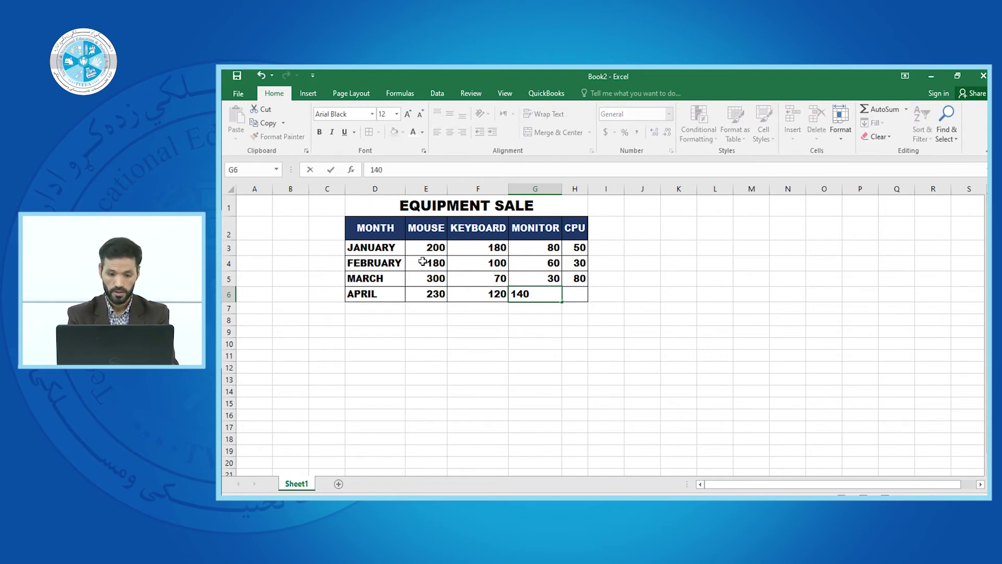
key("Tab")
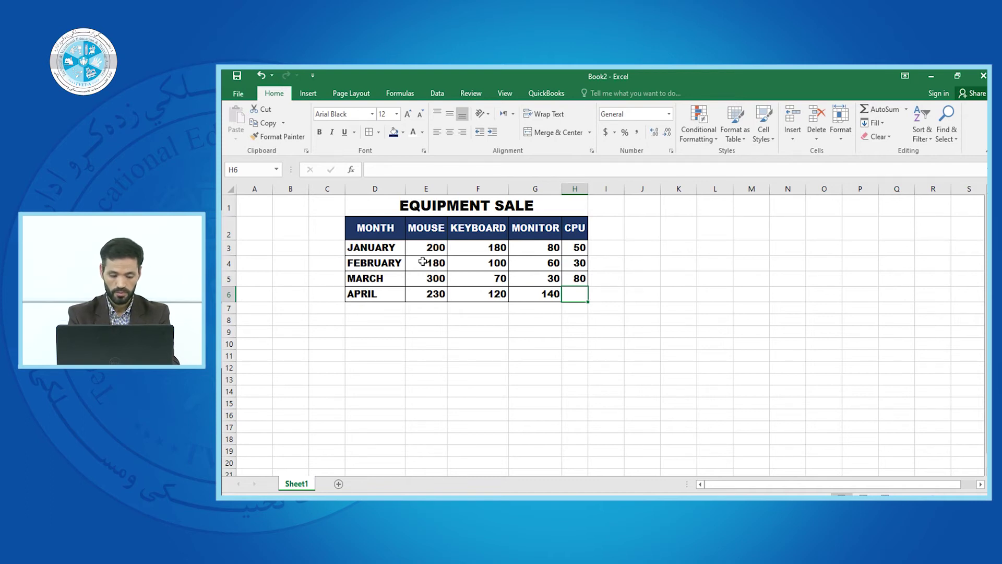
type("20")
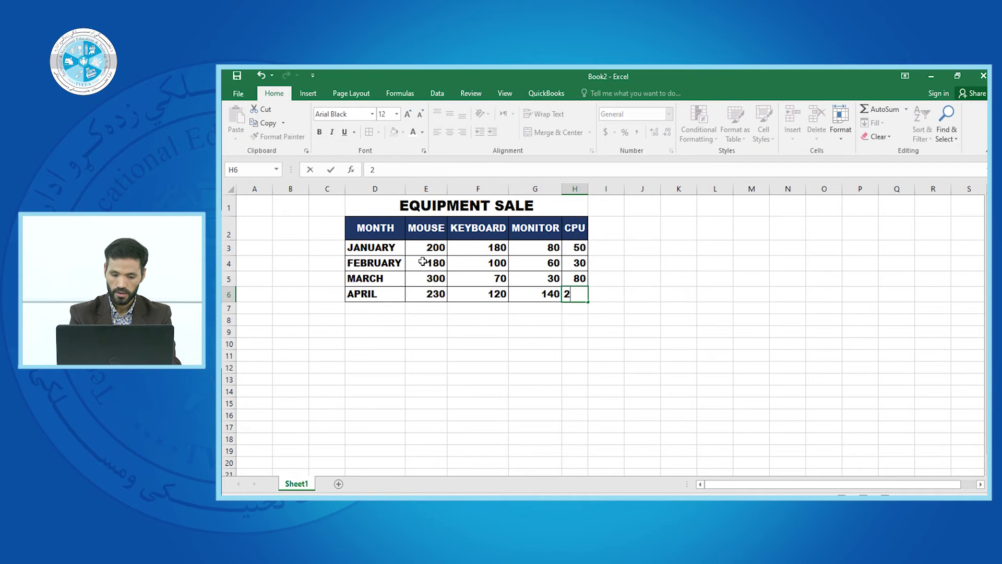
left_click(539, 342)
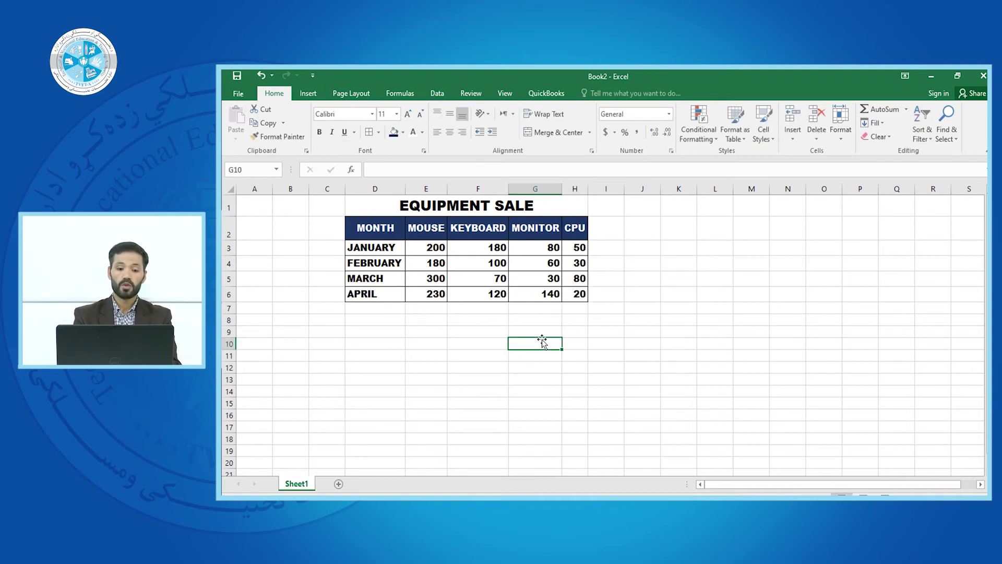
- Create a PivotTable from the range D2 to H6 and place it on the existing worksheet at K4
left_click_drag(377, 231, 577, 295)
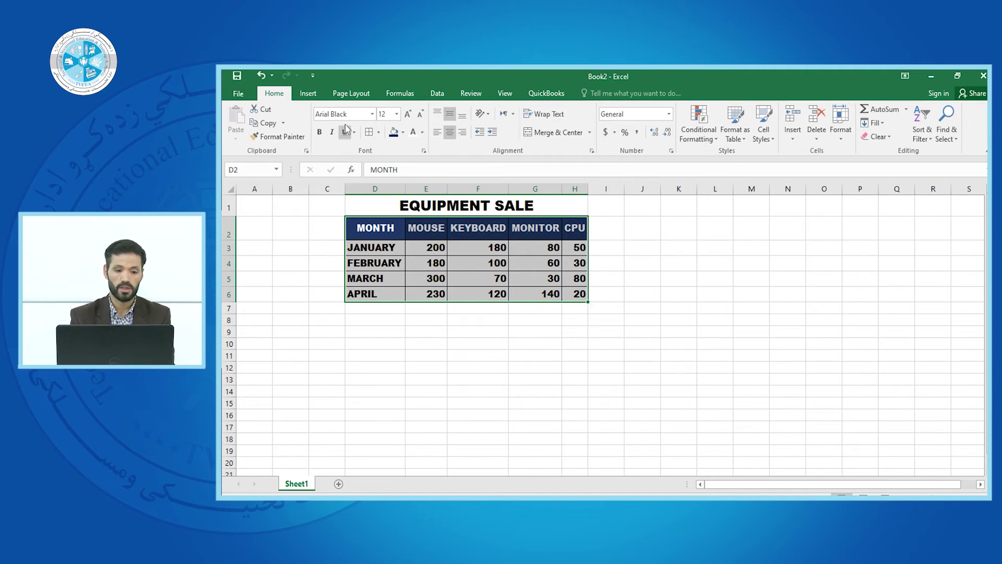
left_click(309, 94)
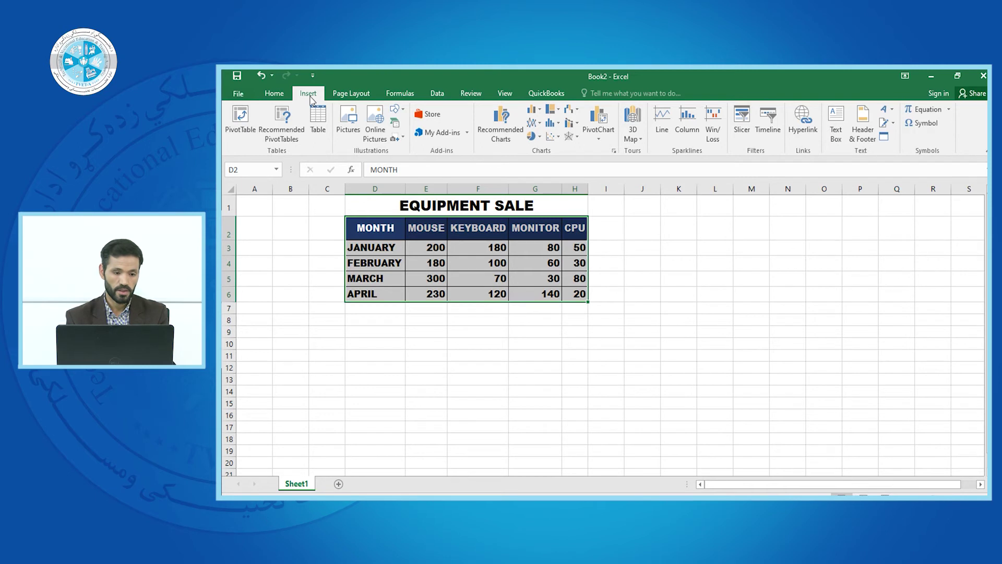
left_click(243, 130)
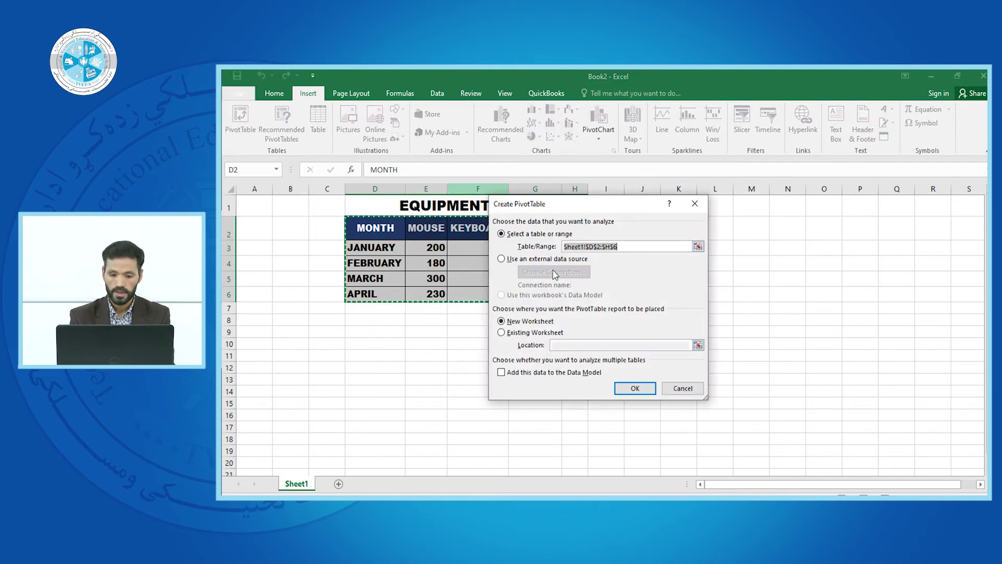
left_click(502, 335)
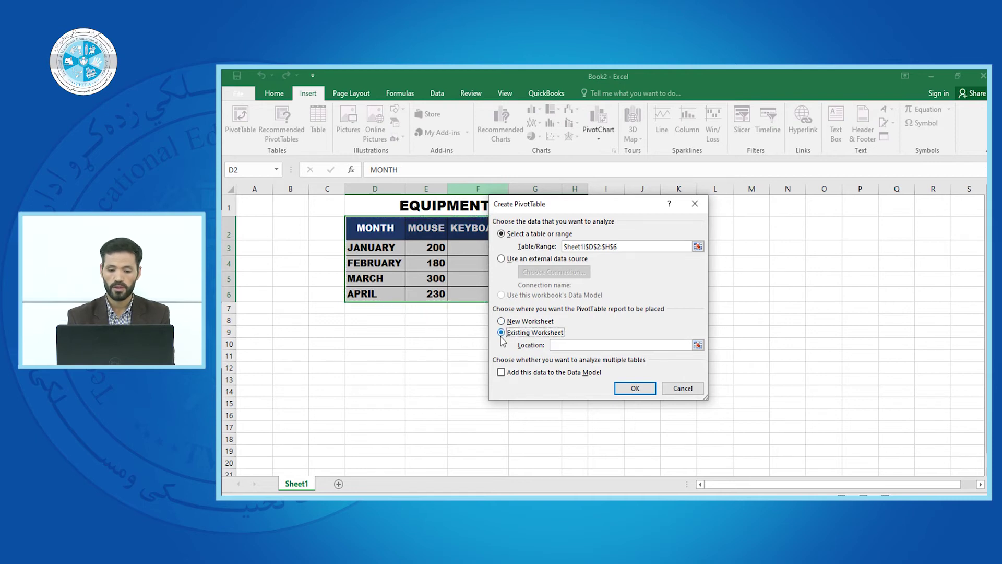
left_click(698, 344)
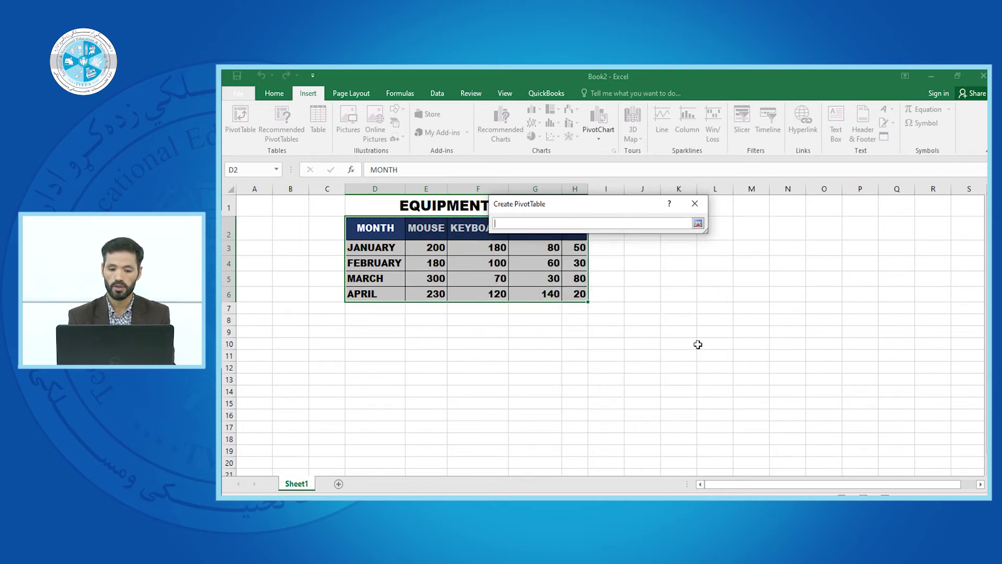
left_click(690, 265)
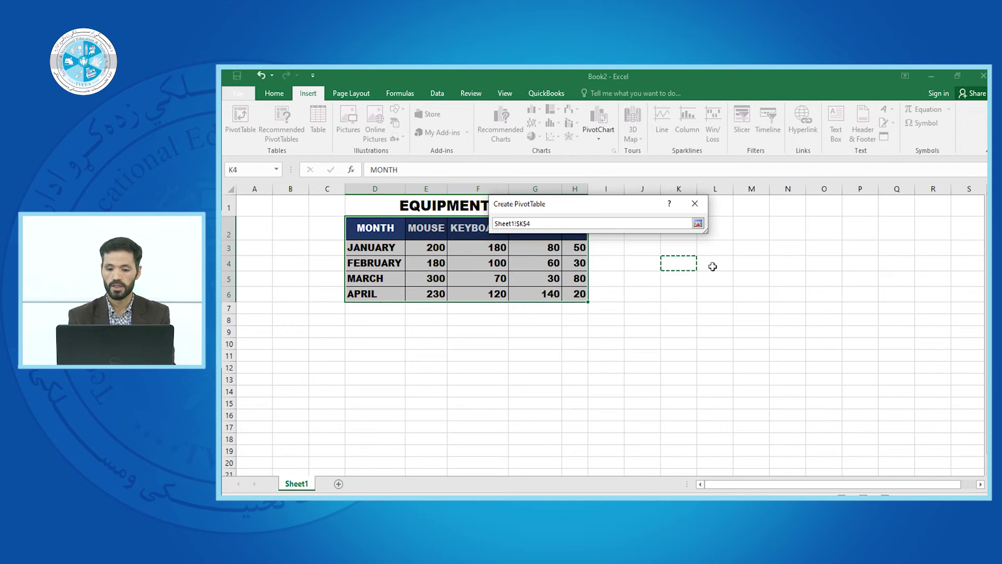
left_click(698, 223)
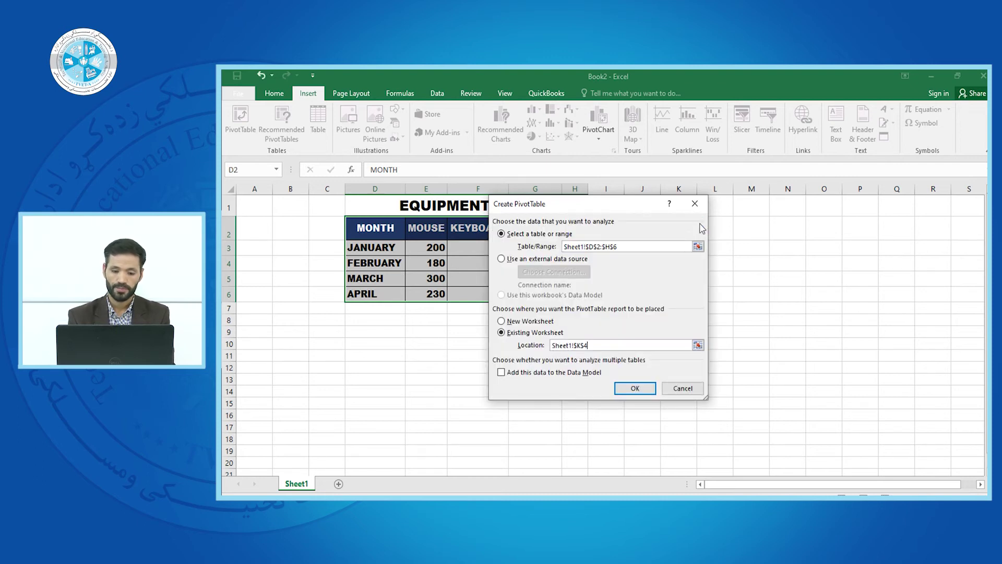
left_click(633, 388)
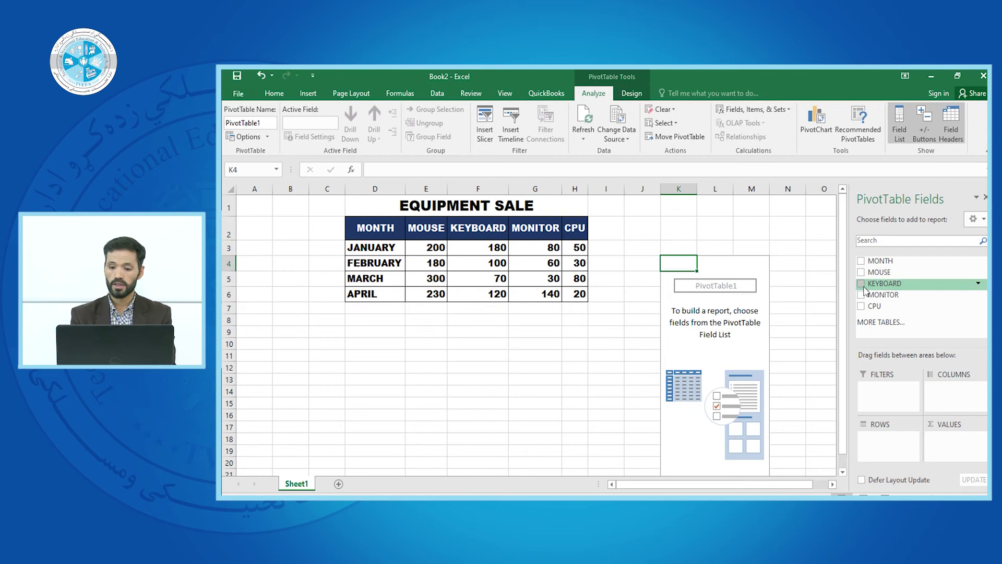
- Add the MONTH field to the PivotTable as rows and the MOUSE field as summed values
left_click(861, 261)
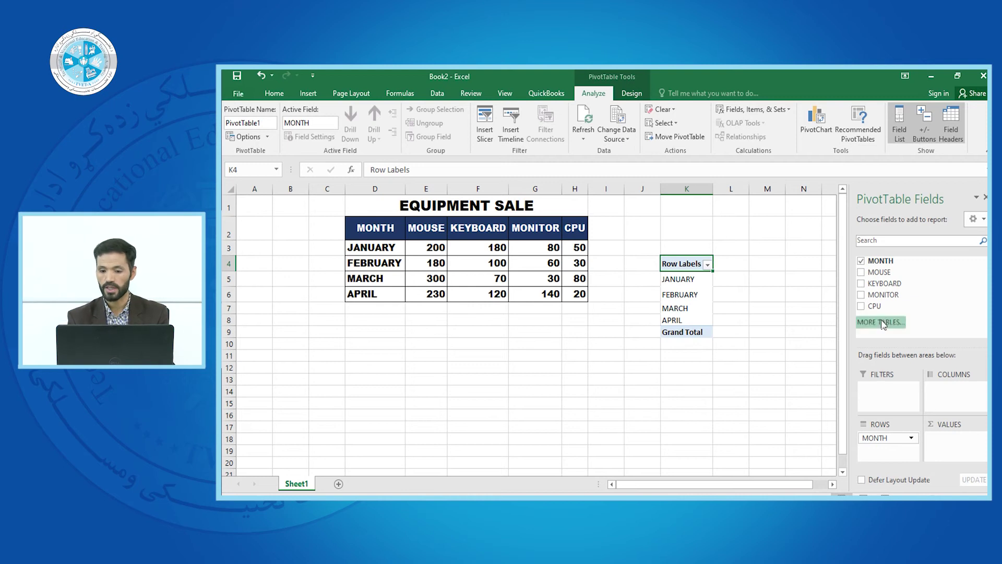
left_click(861, 273)
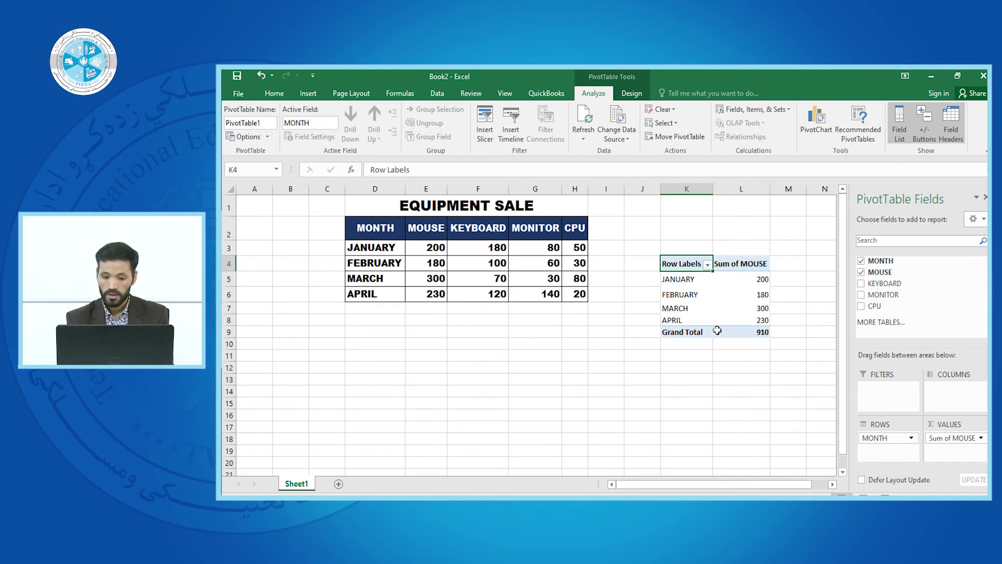
left_click(860, 273)
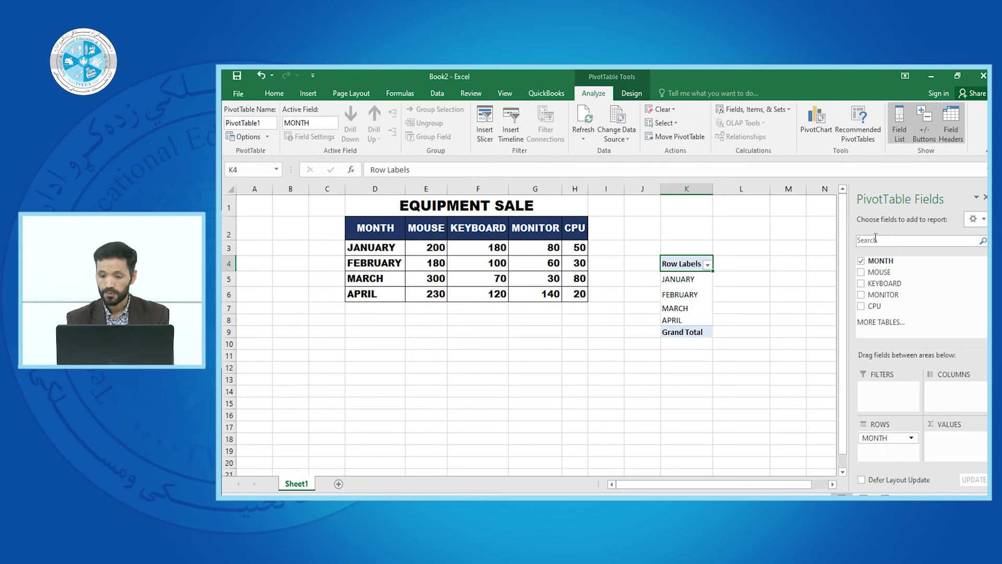
left_click(862, 273)
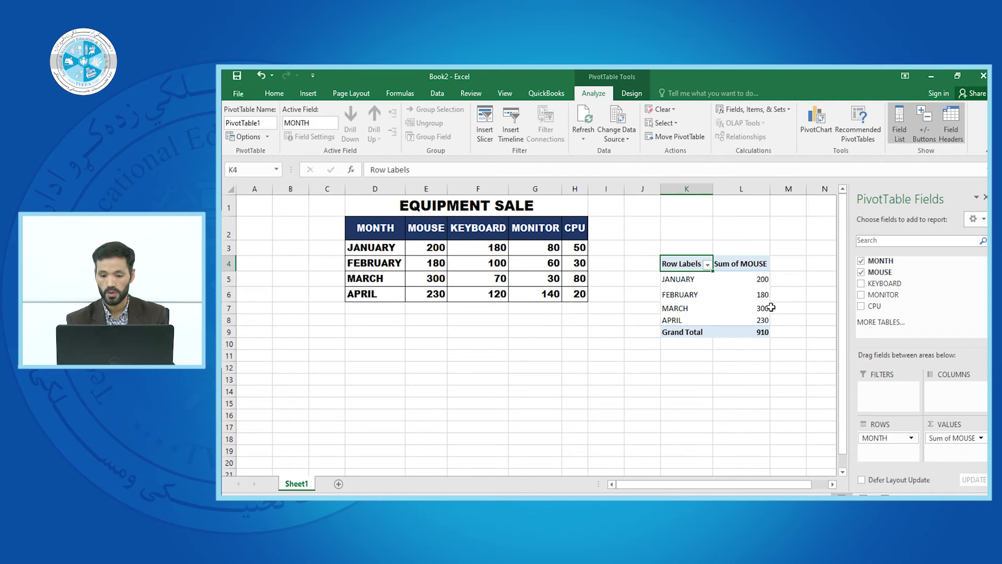
- Add the KEYBOARD, MONITOR and CPU fields to the PivotTable as summed values
left_click(861, 284)
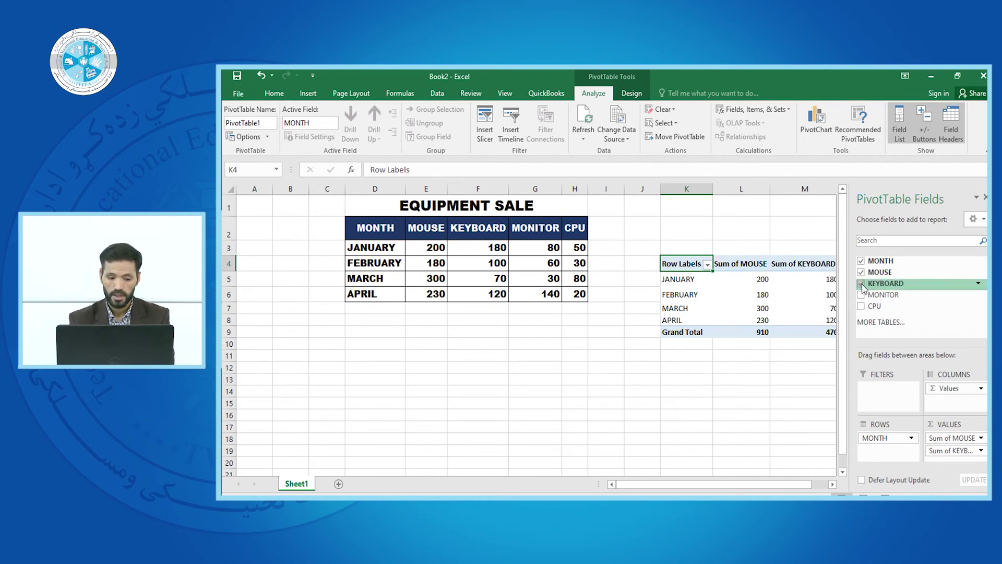
left_click_drag(680, 487, 697, 489)
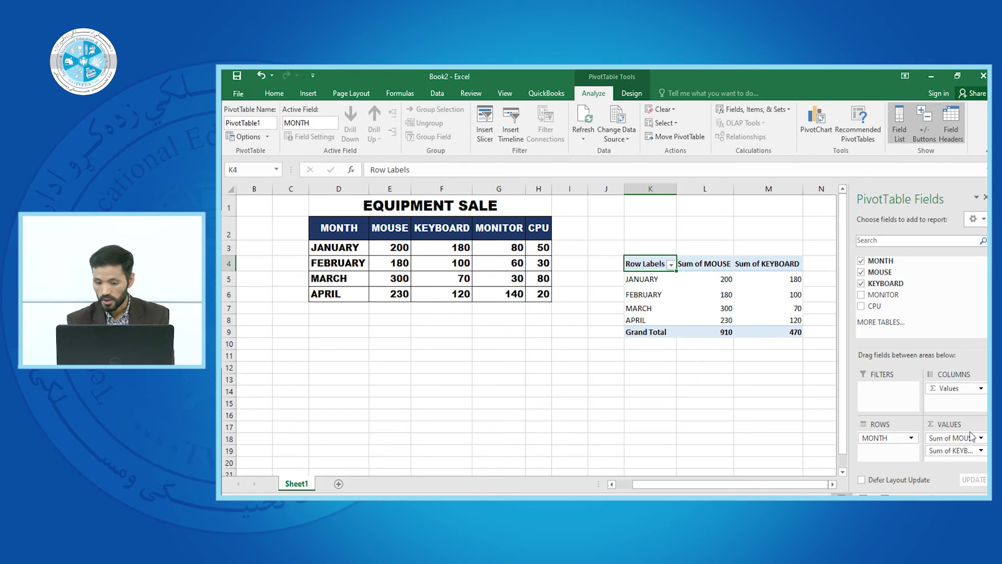
left_click(982, 389)
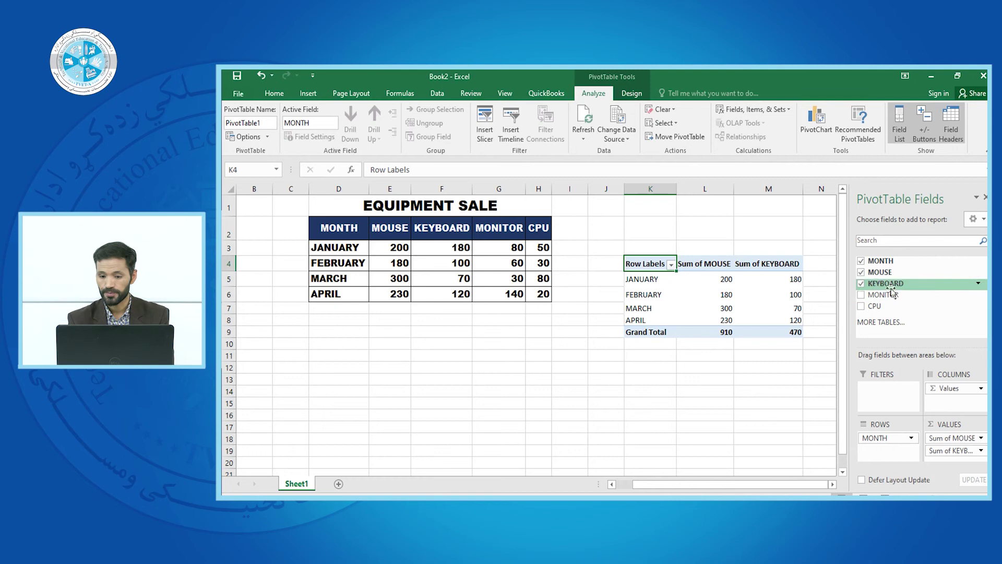
left_click(862, 295)
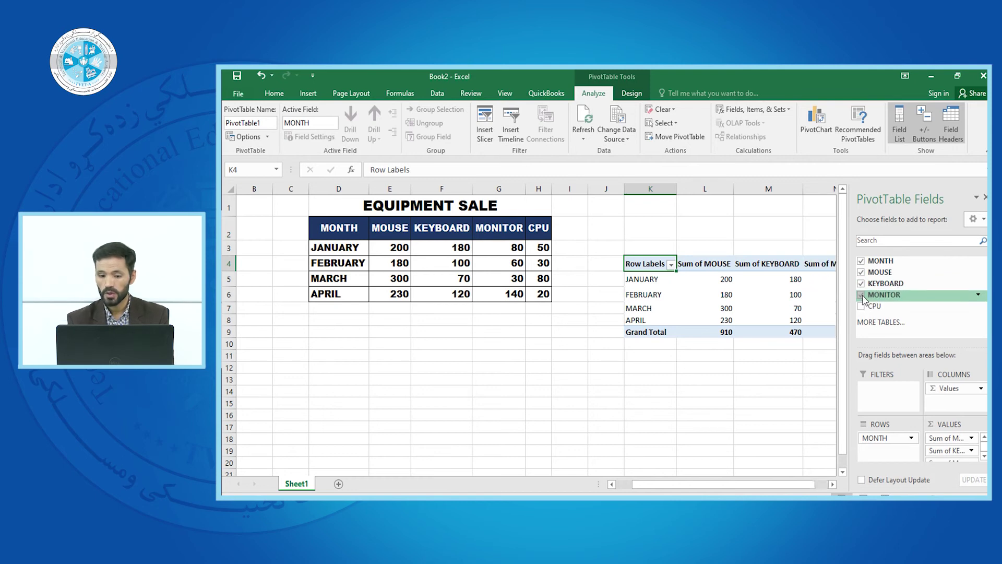
left_click(862, 306)
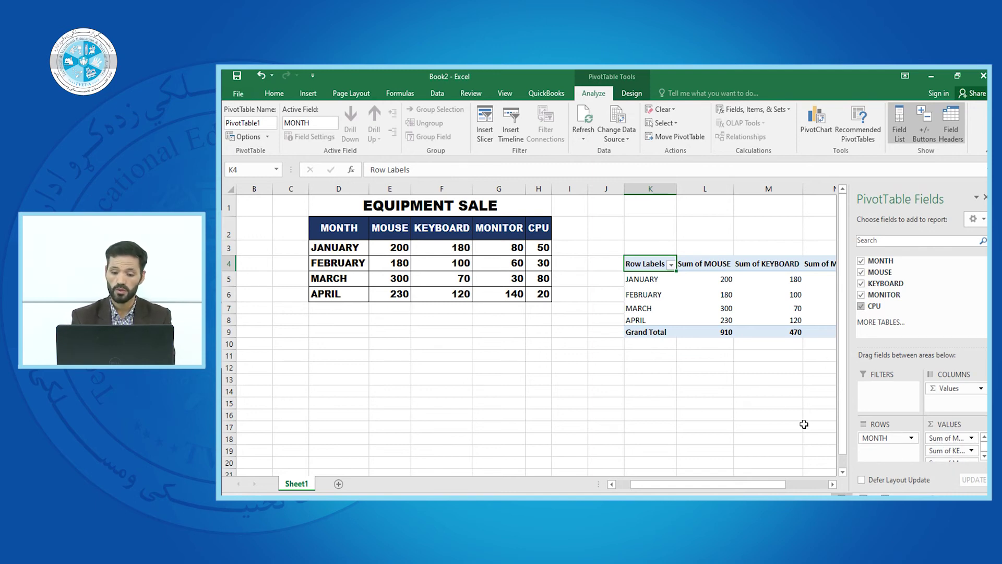
- Examine the PivotTable's monthly sums and grand totals for each equipment type
left_click_drag(719, 489, 769, 485)
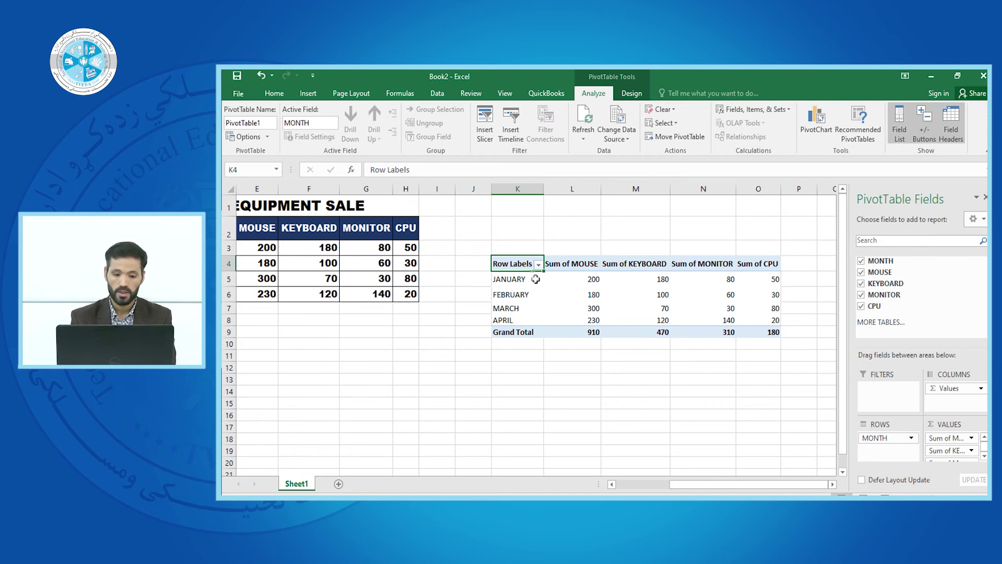
left_click(552, 294)
left_click(634, 285)
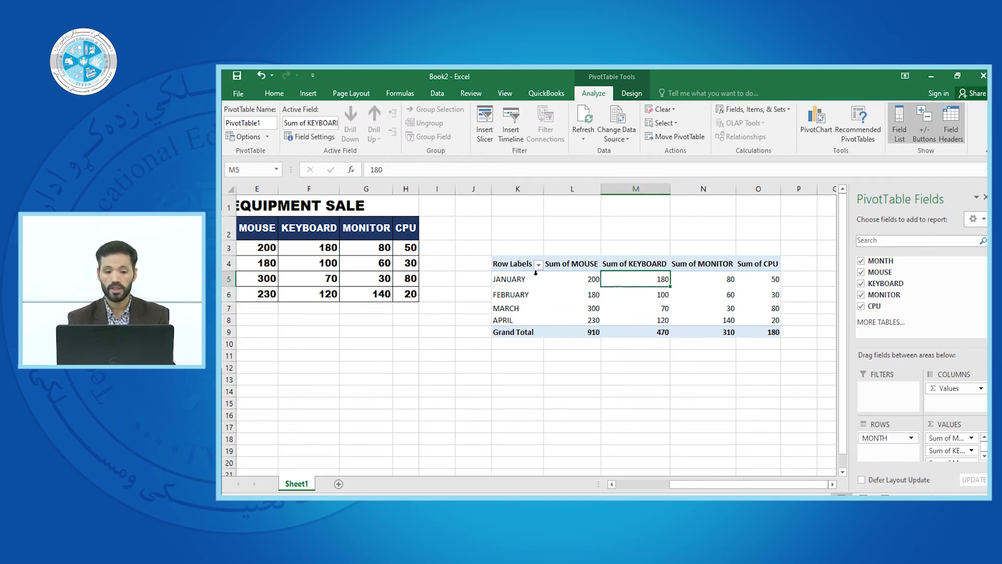
left_click(515, 265)
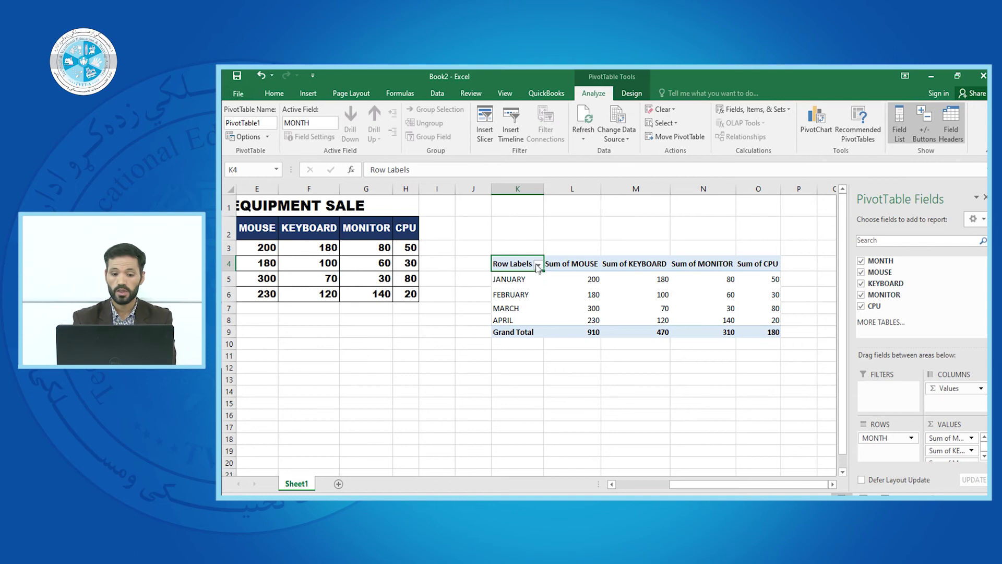
left_click(532, 378)
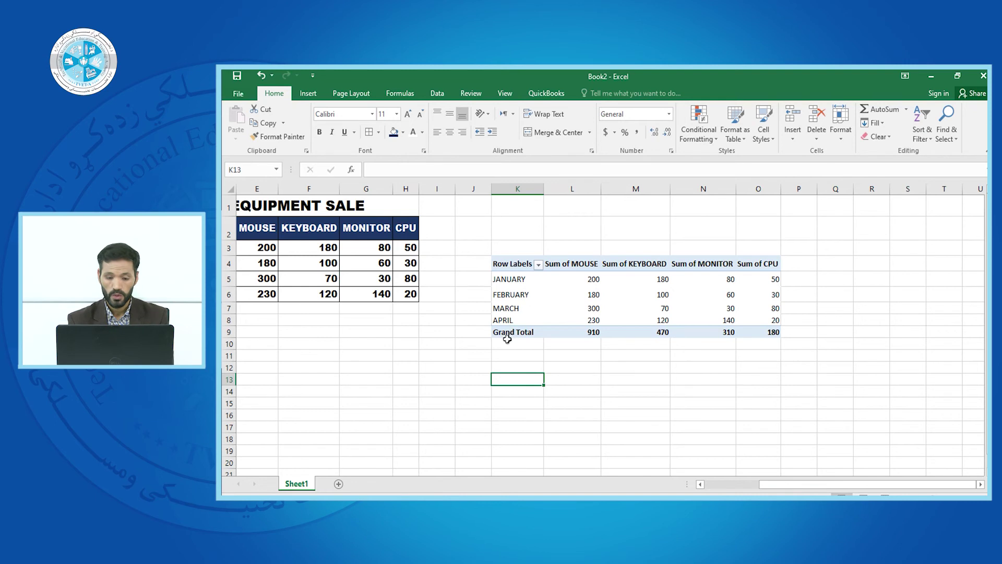
mouse_move(580, 272)
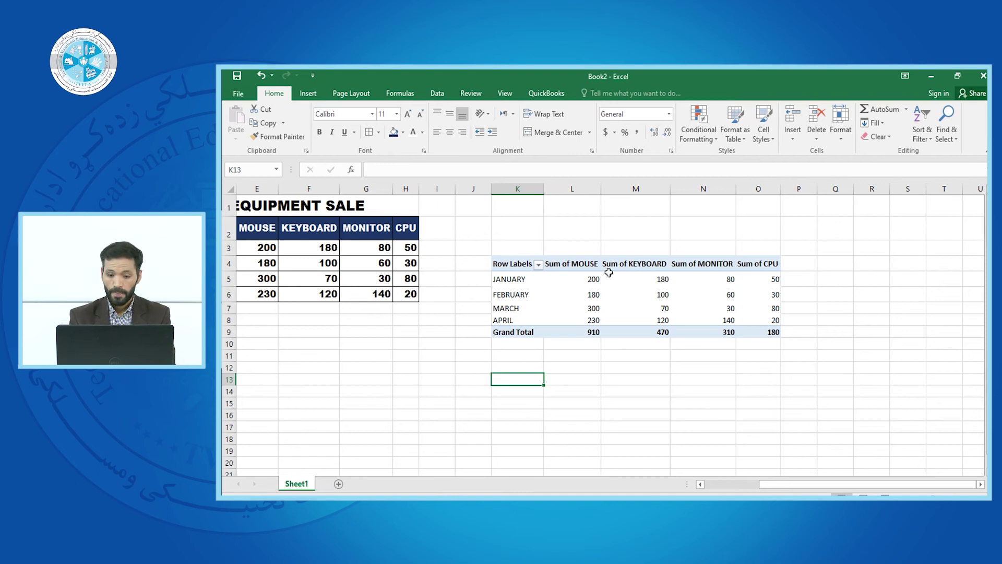
mouse_move(637, 274)
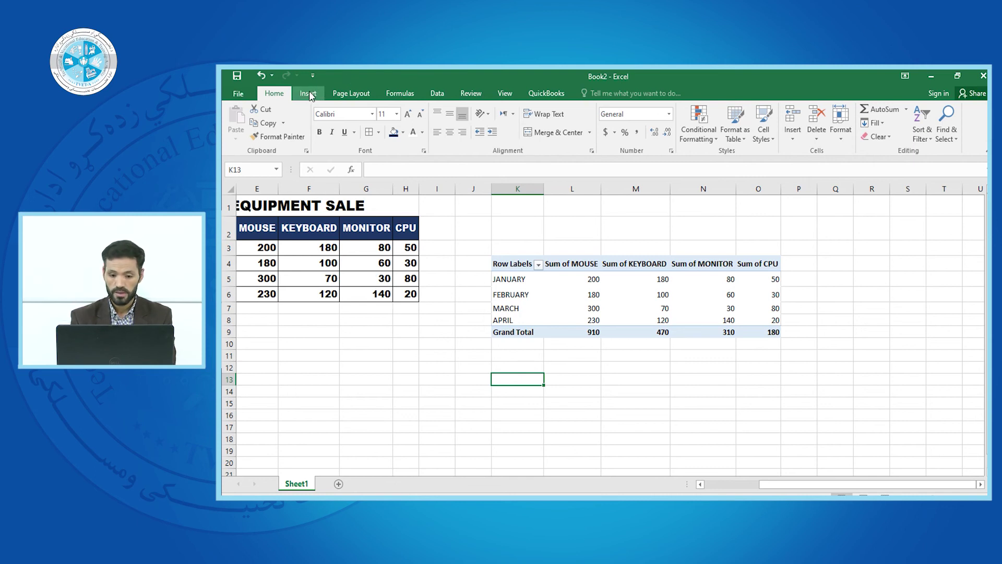
- Remove the CPU, MONITOR, KEYBOARD, MOUSE and MONTH fields from the PivotTable
left_click(564, 281)
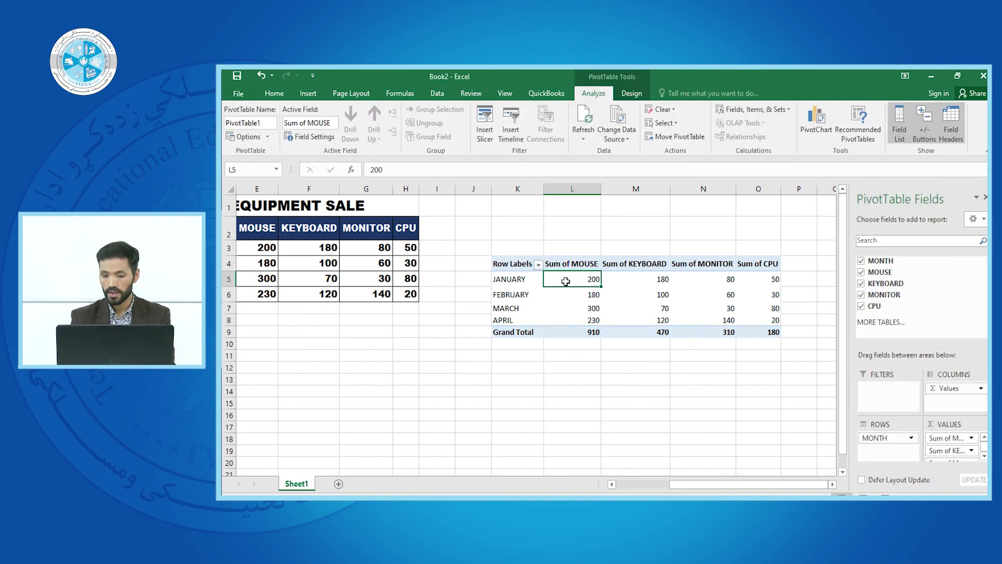
left_click(861, 306)
left_click(862, 295)
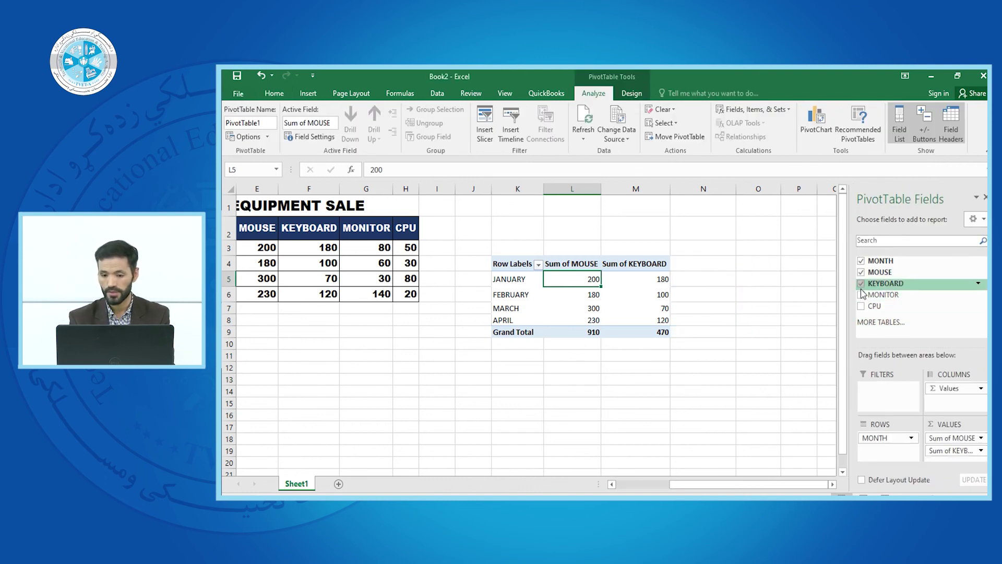
left_click(862, 284)
left_click(861, 271)
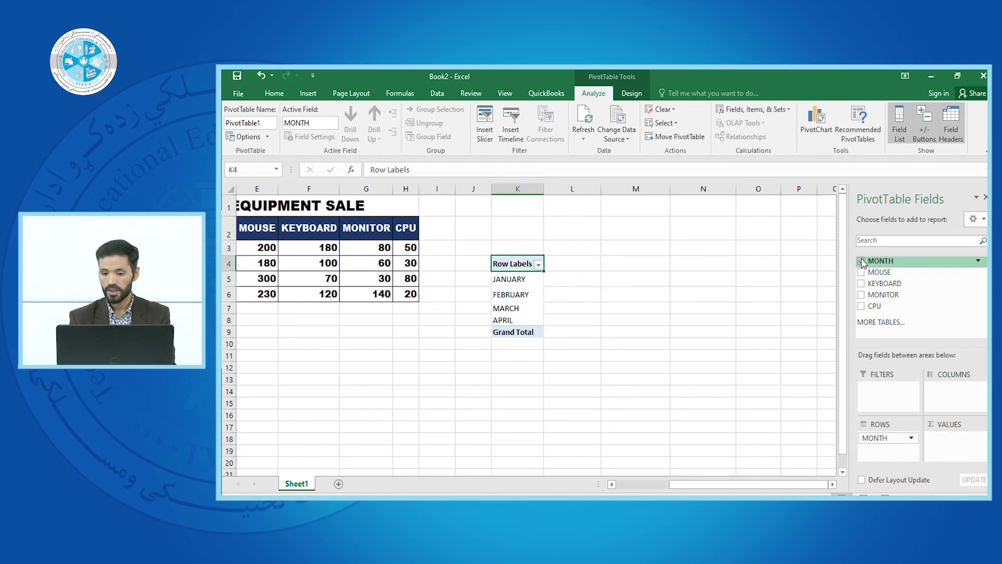
left_click(861, 261)
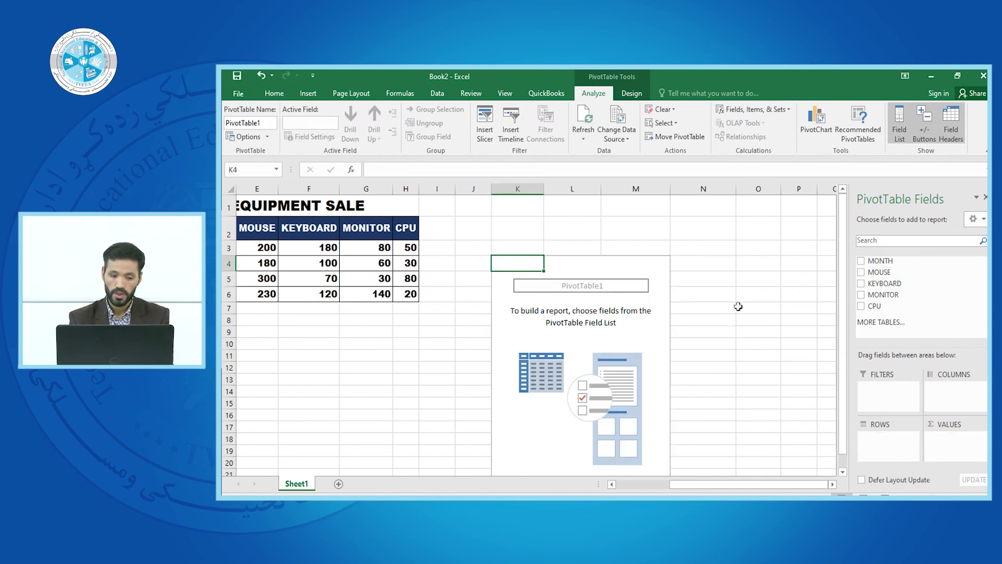
left_click_drag(885, 267, 888, 399)
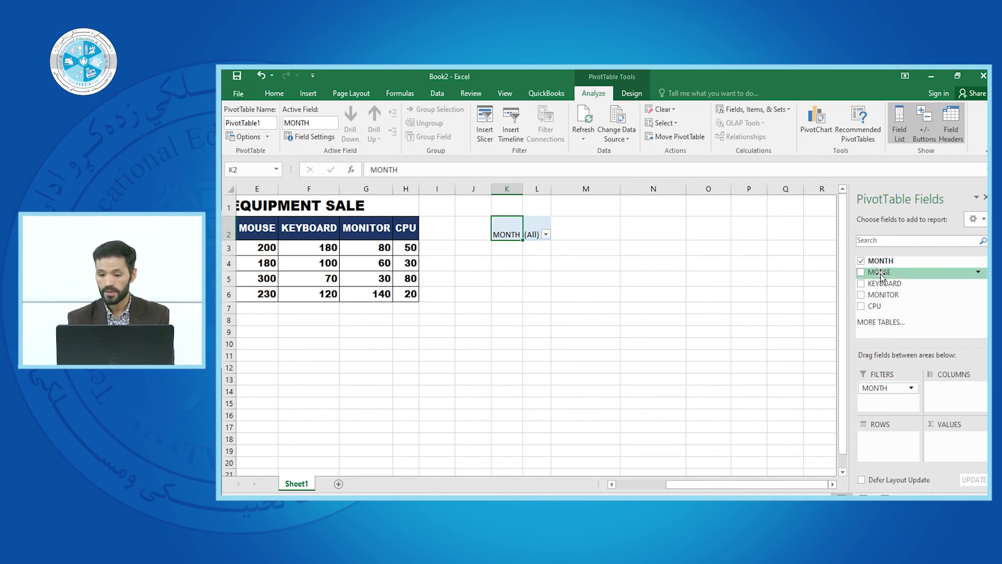
left_click_drag(880, 275, 888, 438)
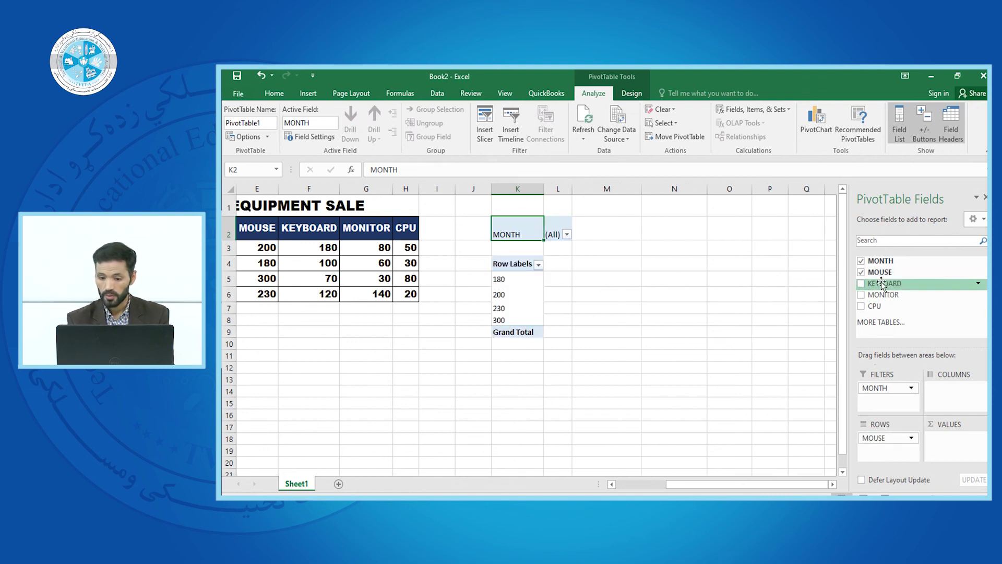
left_click_drag(882, 287, 887, 455)
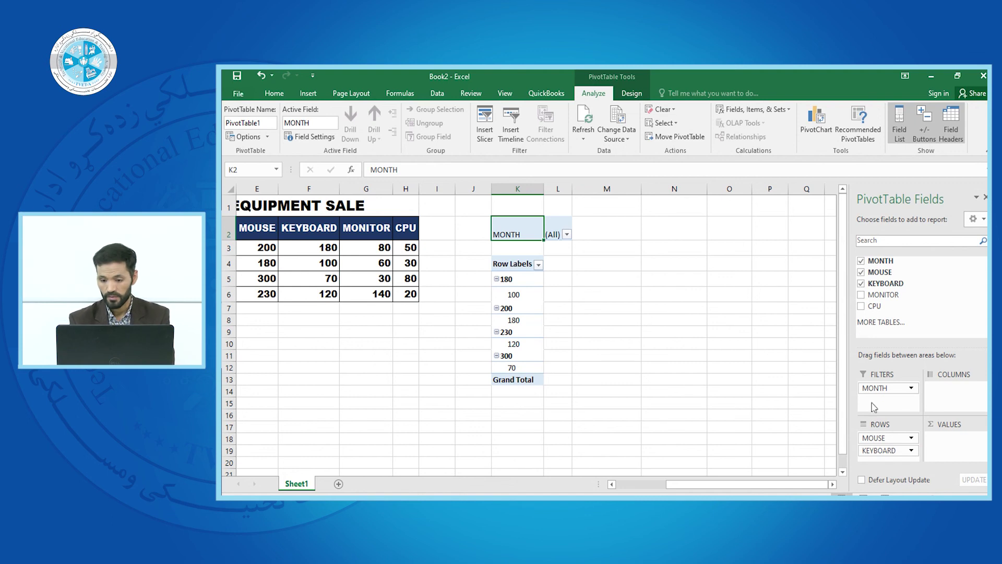
left_click(861, 284)
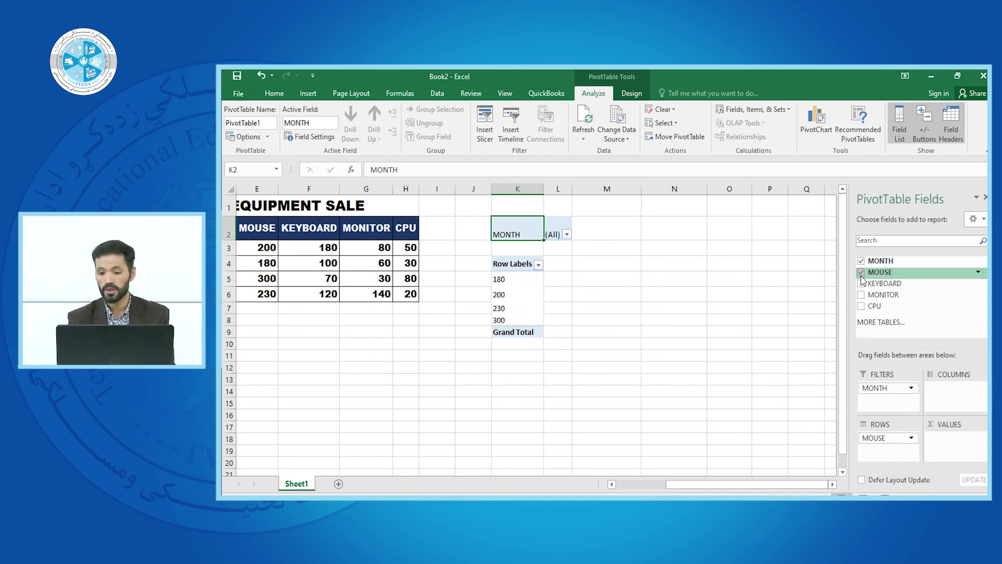
left_click(861, 272)
left_click(861, 261)
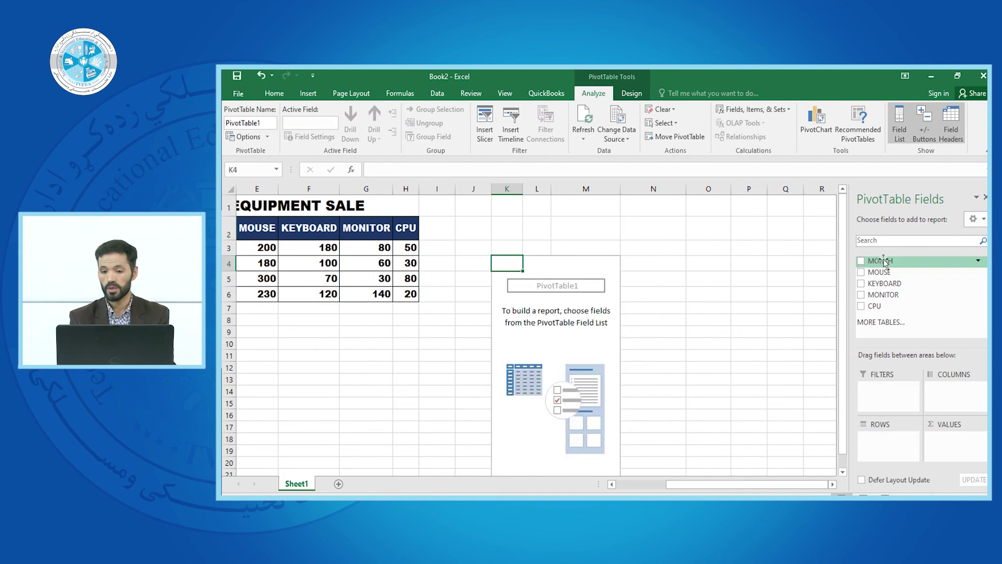
- Place the MONTH field in the PivotTable's rows and the MOUSE field in its values as a sum
left_click_drag(889, 265, 876, 445)
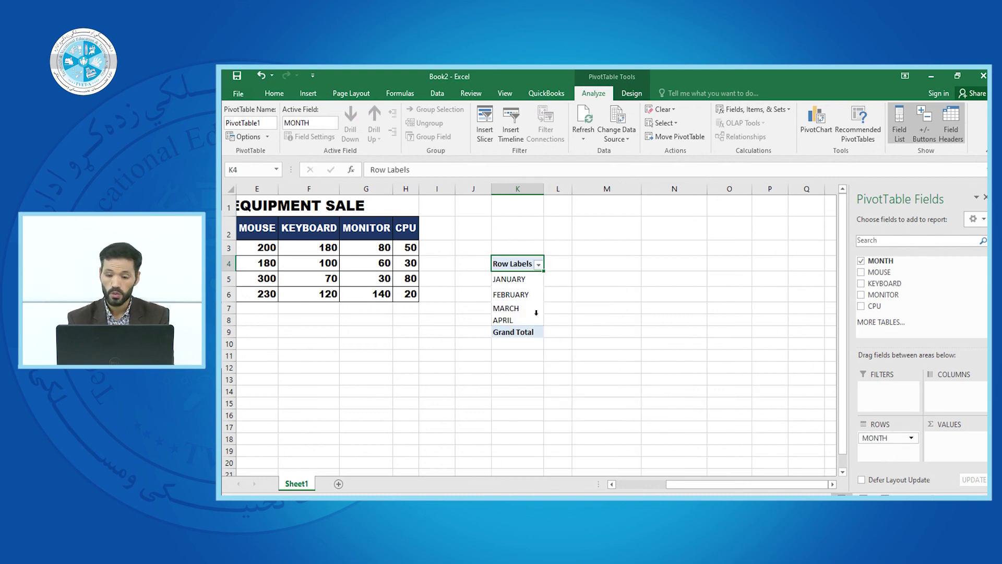
left_click_drag(880, 275, 890, 459)
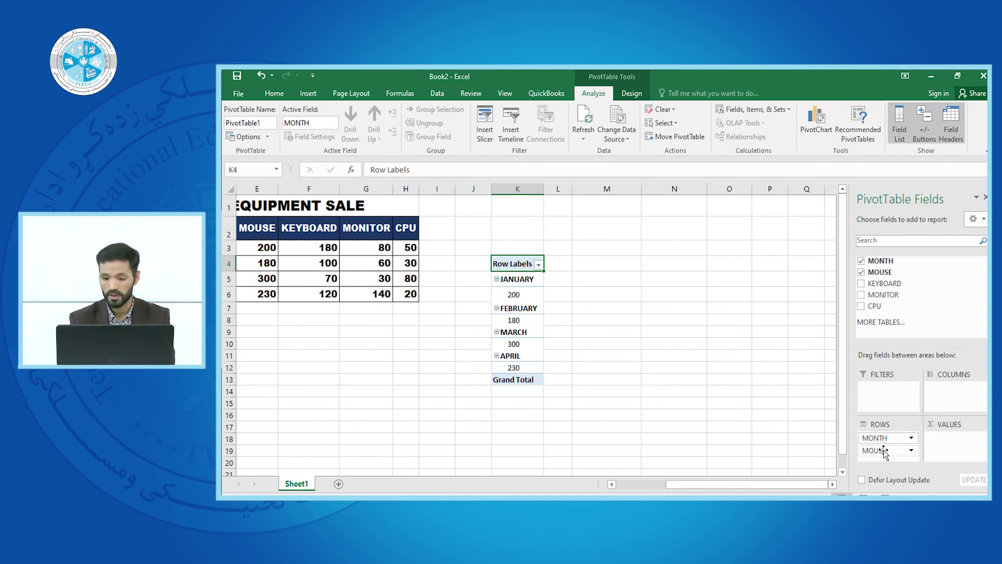
left_click_drag(884, 451, 951, 441)
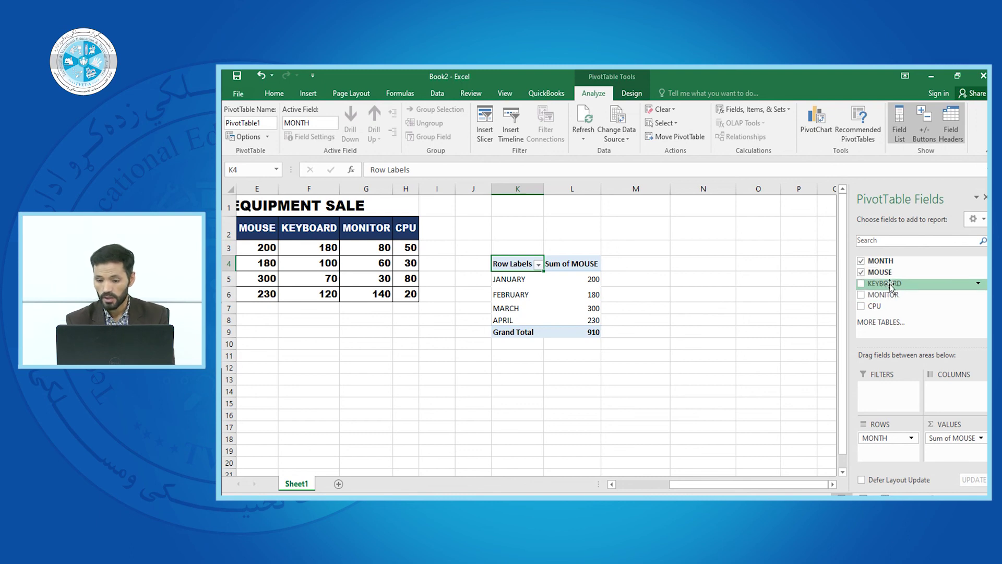
left_click_drag(890, 287, 929, 311)
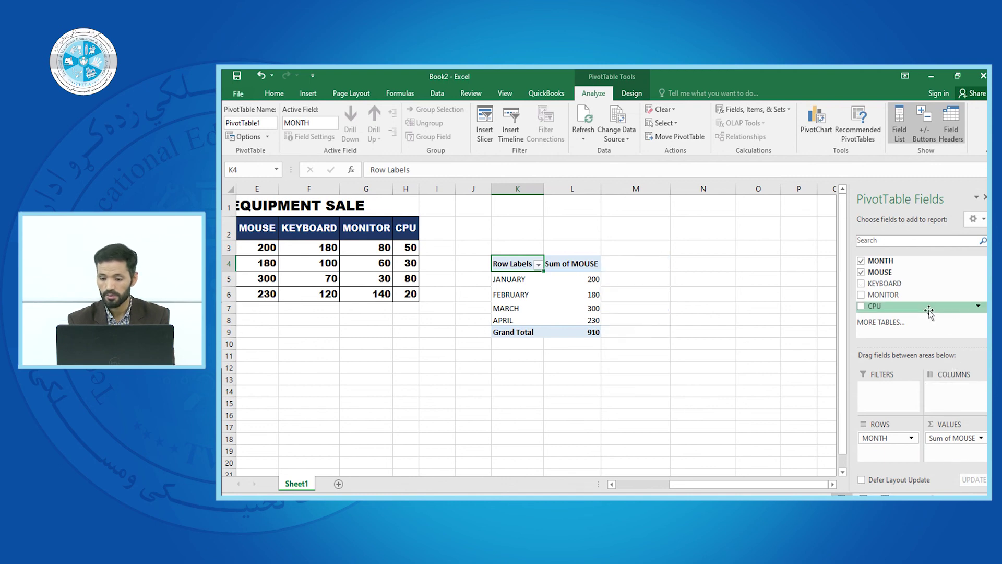